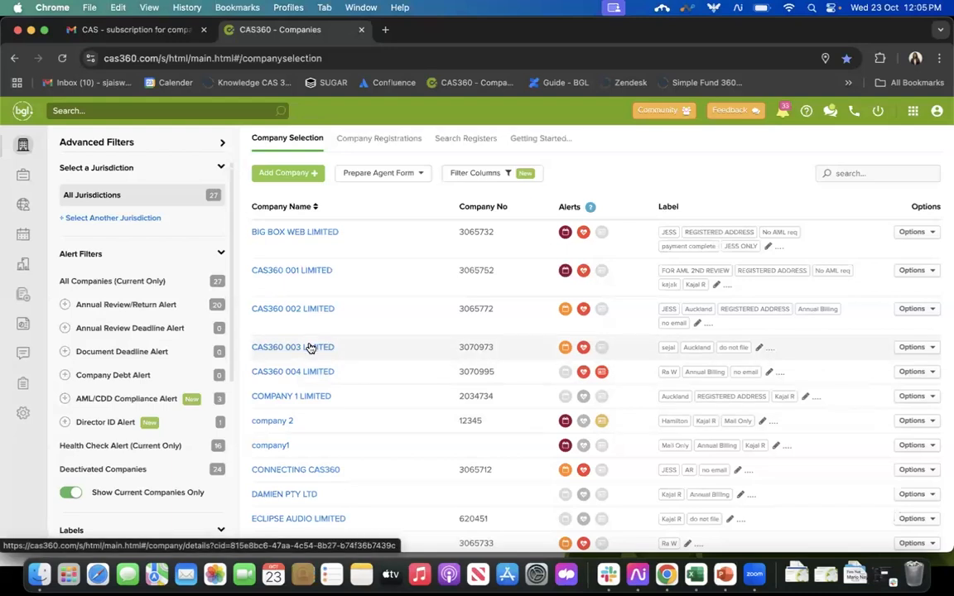
Open the compliance details of CAS360 003 LIMITED and mark Compliance & Due Diligence as required
left_click(308, 347)
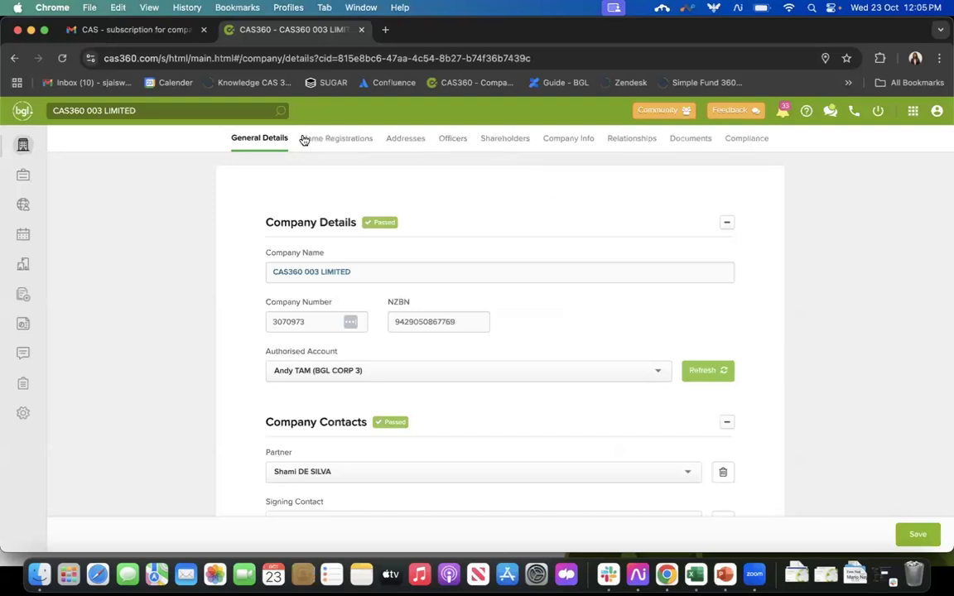
left_click(745, 149)
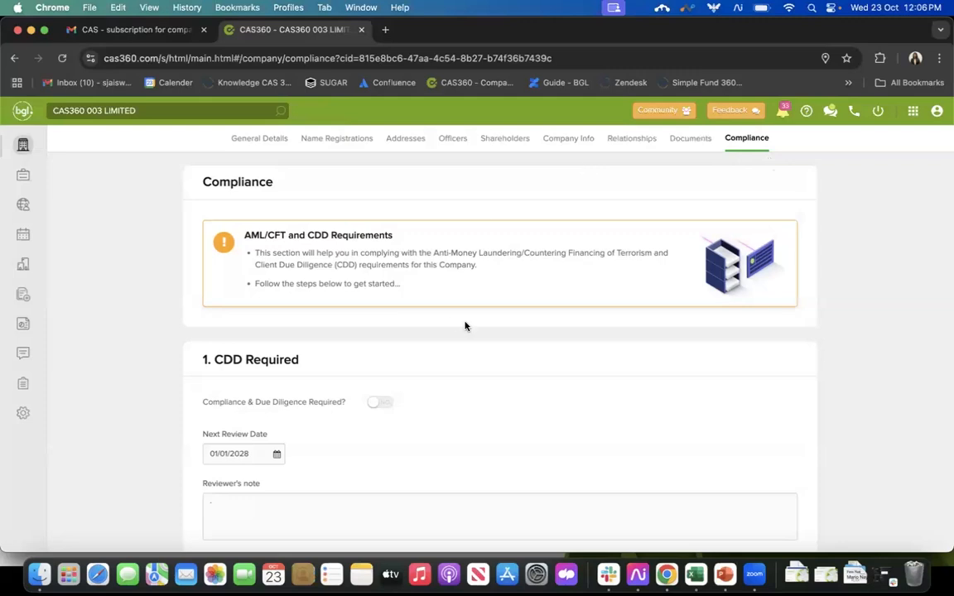
scroll(470, 385, "down", 1)
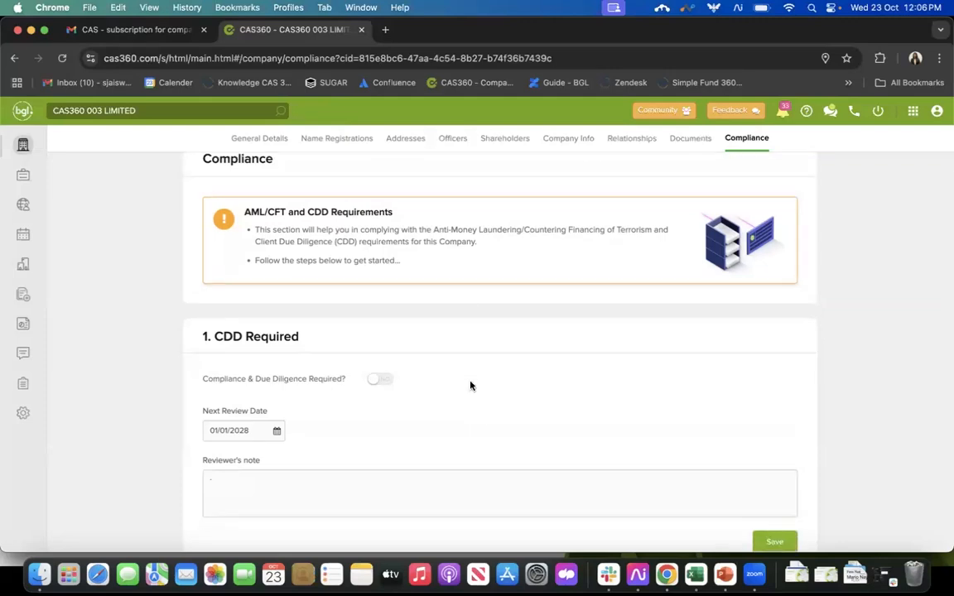
scroll(470, 385, "down", 2)
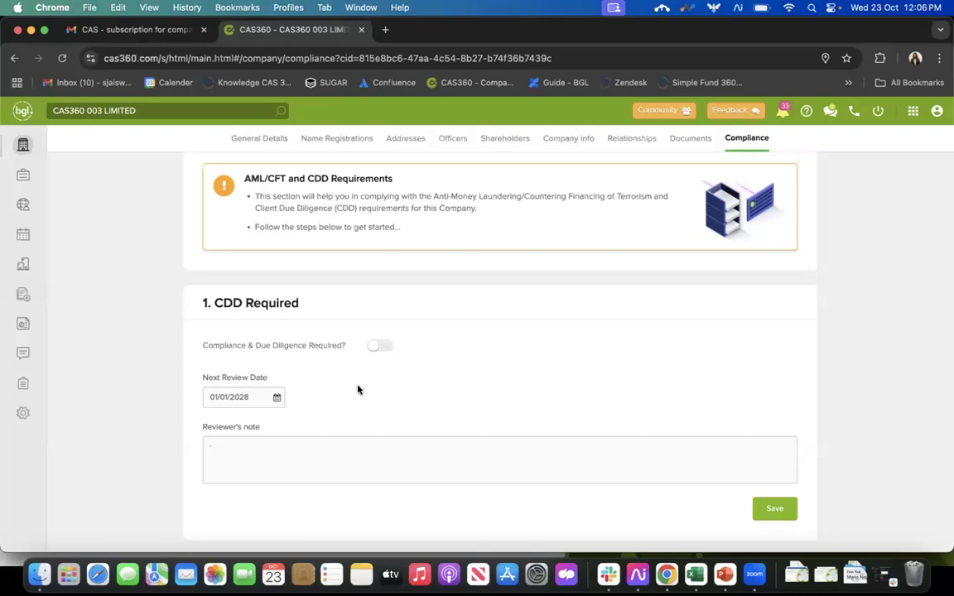
left_click(391, 348)
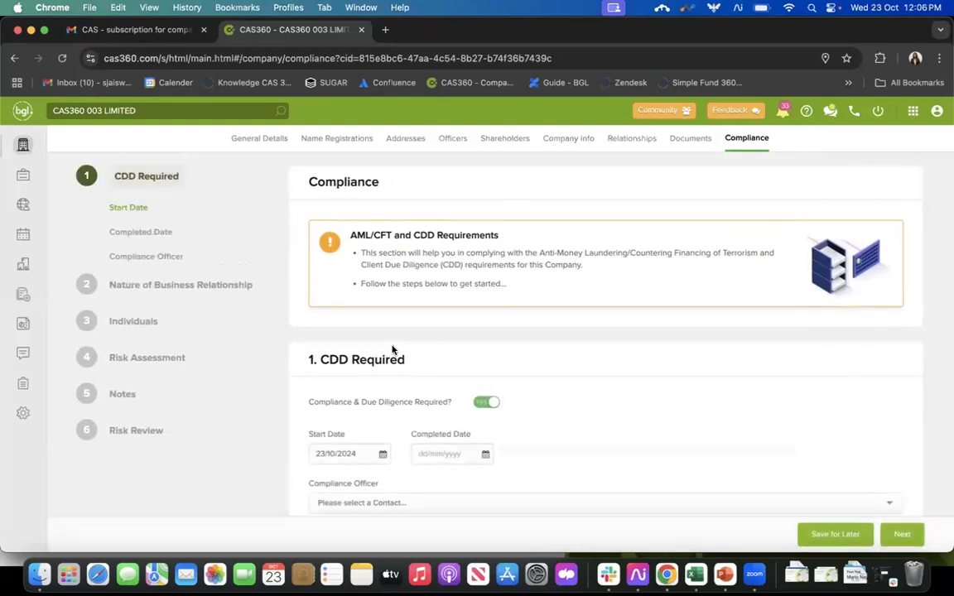
Assign the chosen contact as Compliance Officer by name and continue to the Nature of Business Relationship section
scroll(577, 428, "down", 2)
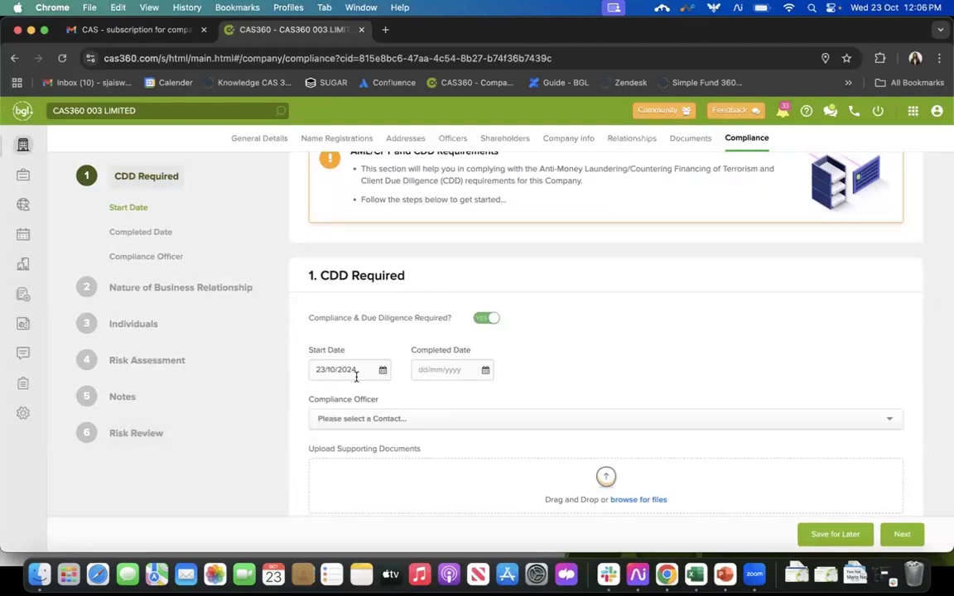
scroll(591, 371, "down", 2)
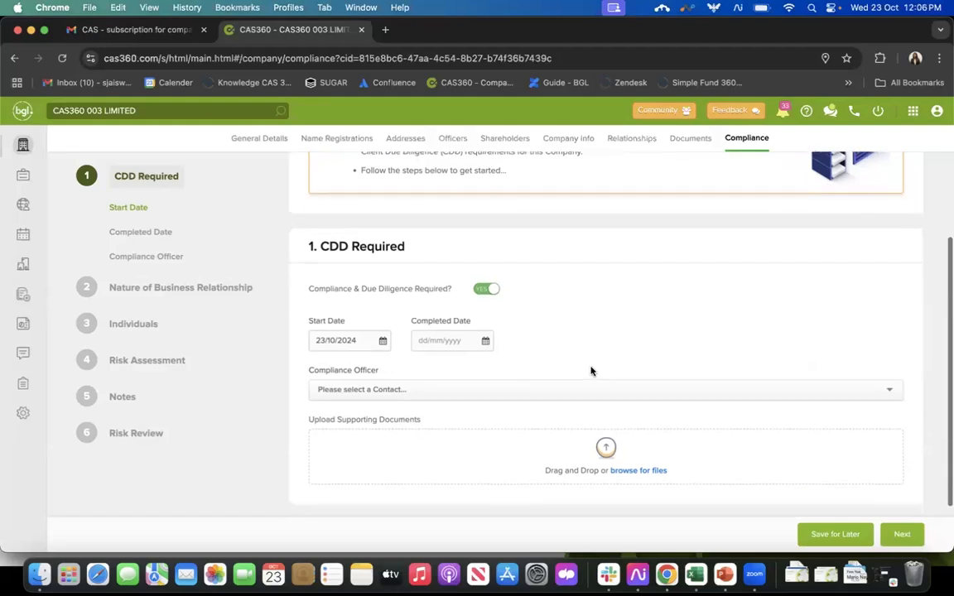
left_click(419, 380)
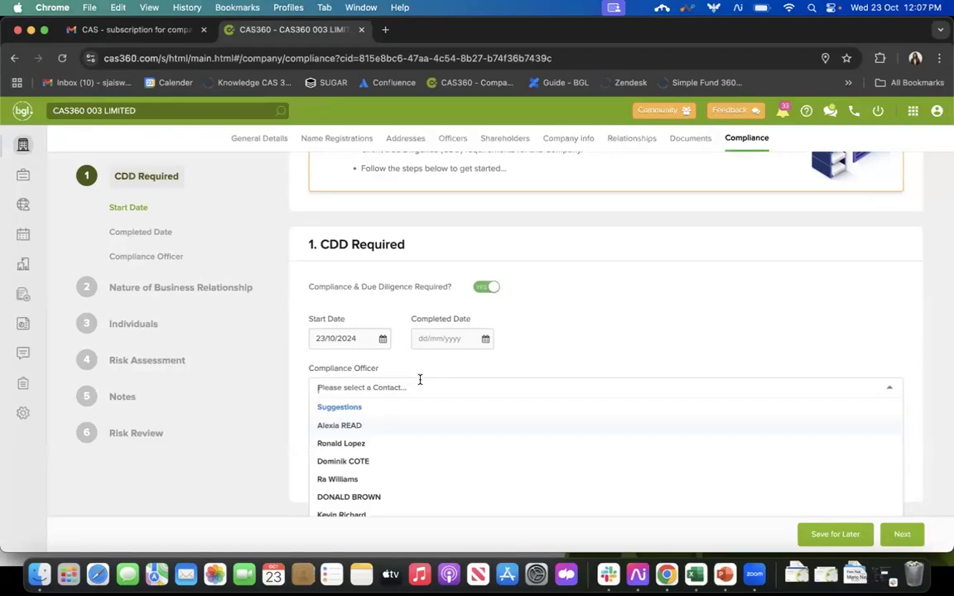
type("seja")
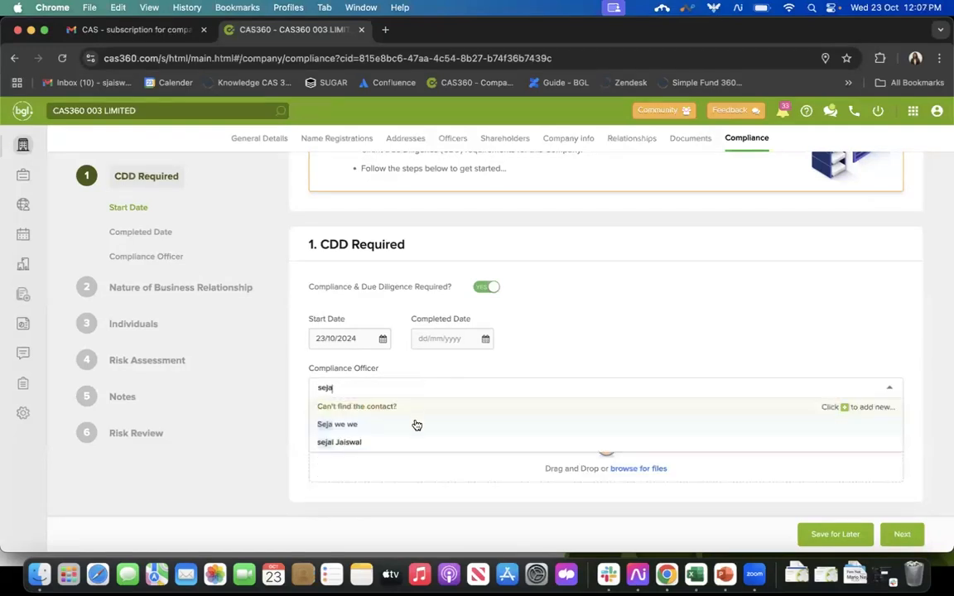
left_click(414, 440)
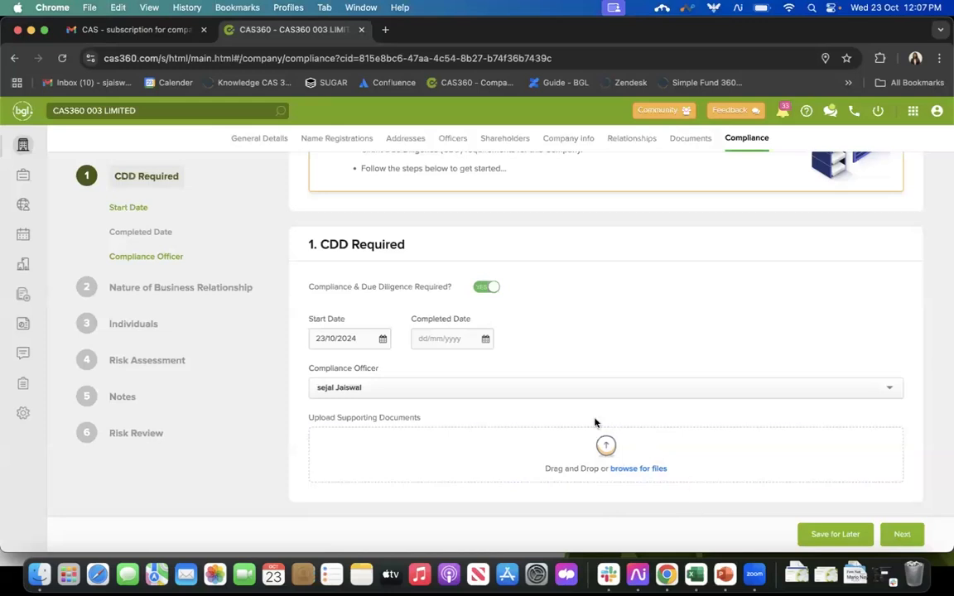
left_click(909, 535)
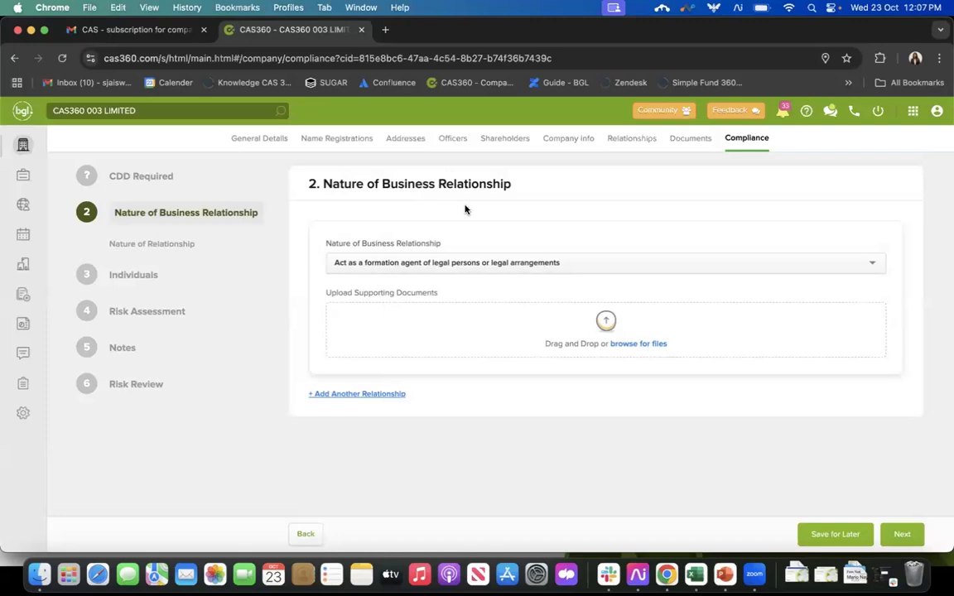
Look through the available options for the nature of business relationship
left_click(376, 263)
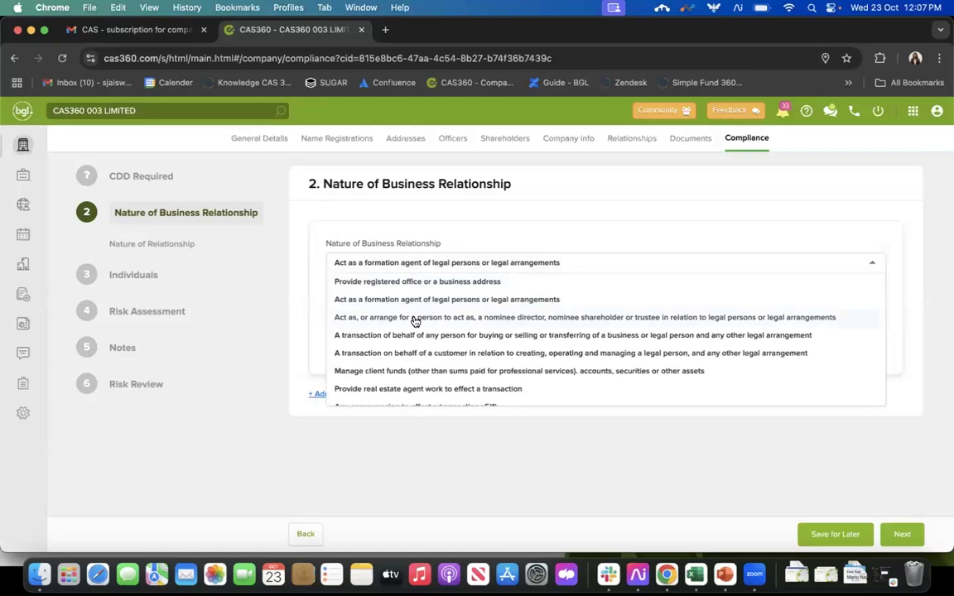
scroll(415, 321, "down", 3)
scroll(415, 321, "up", 3)
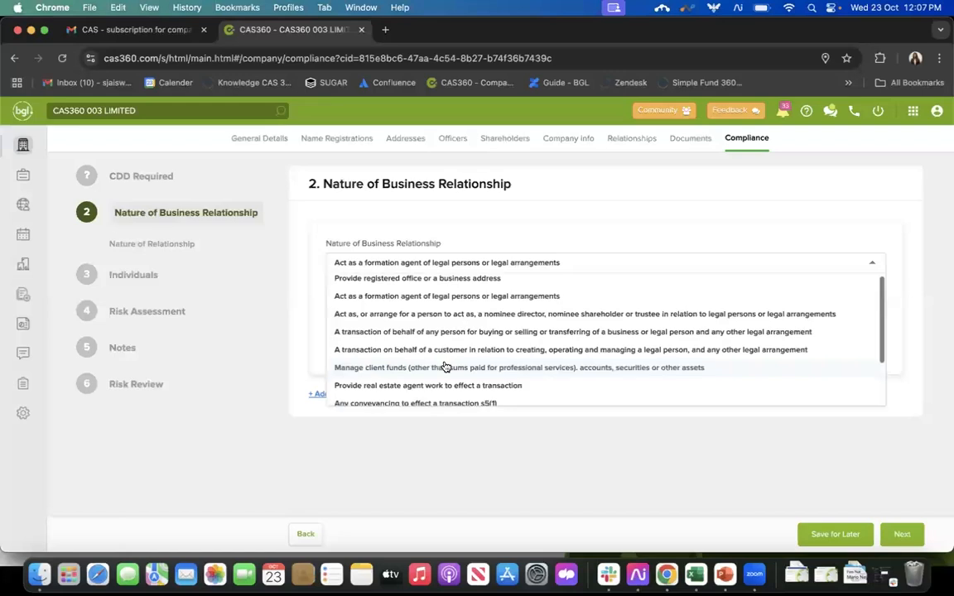
scroll(444, 367, "down", 3)
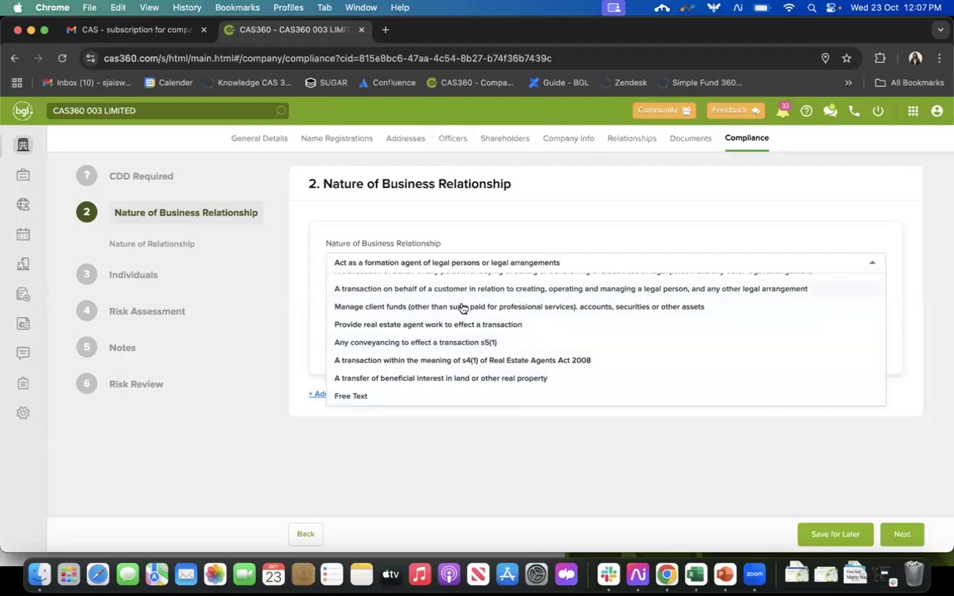
left_click(462, 245)
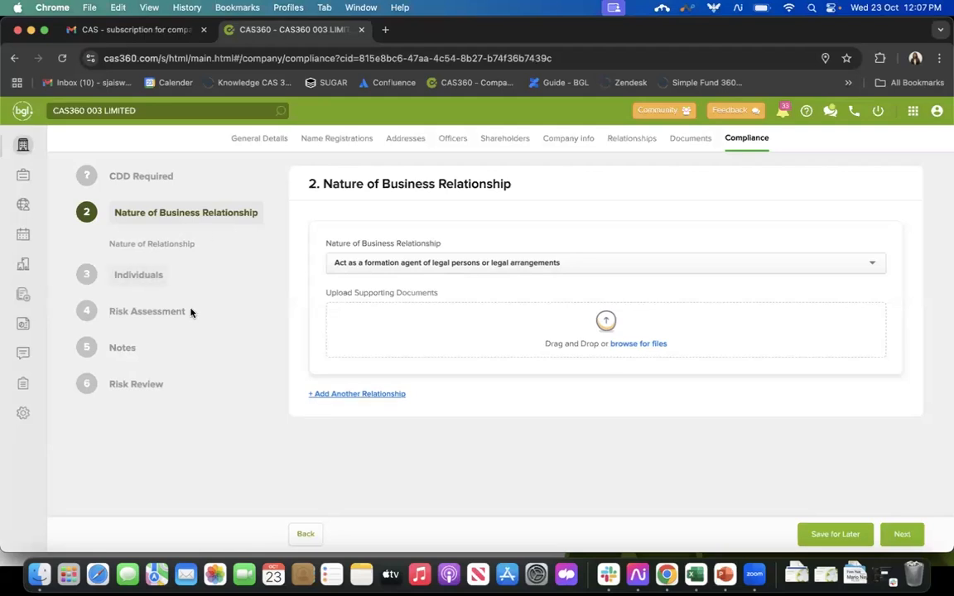
Open the Individuals section and review the contacts with their roles and shareholdings
left_click(121, 278)
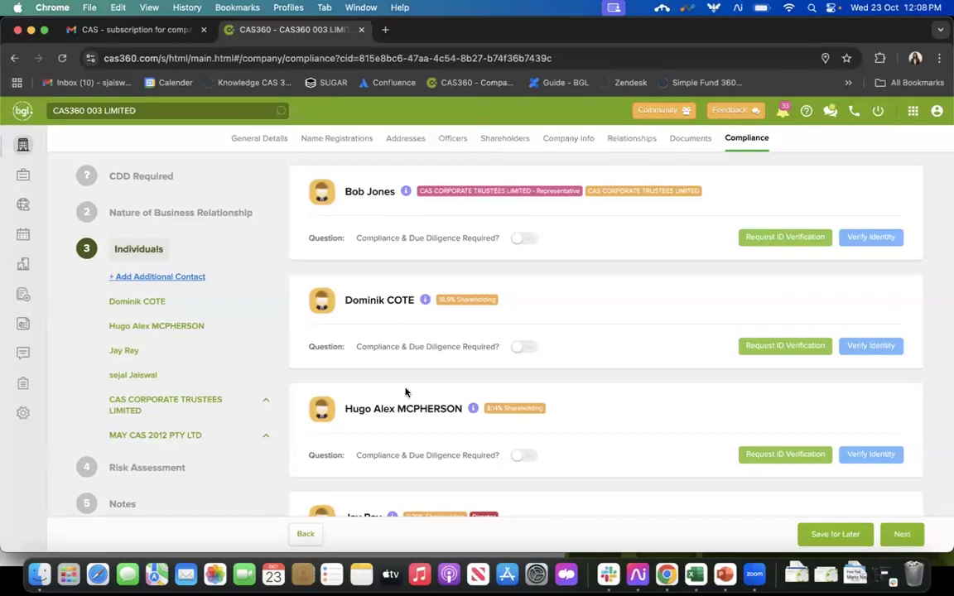
scroll(405, 393, "down", 1)
scroll(405, 393, "up", 1)
scroll(557, 377, "down", 2)
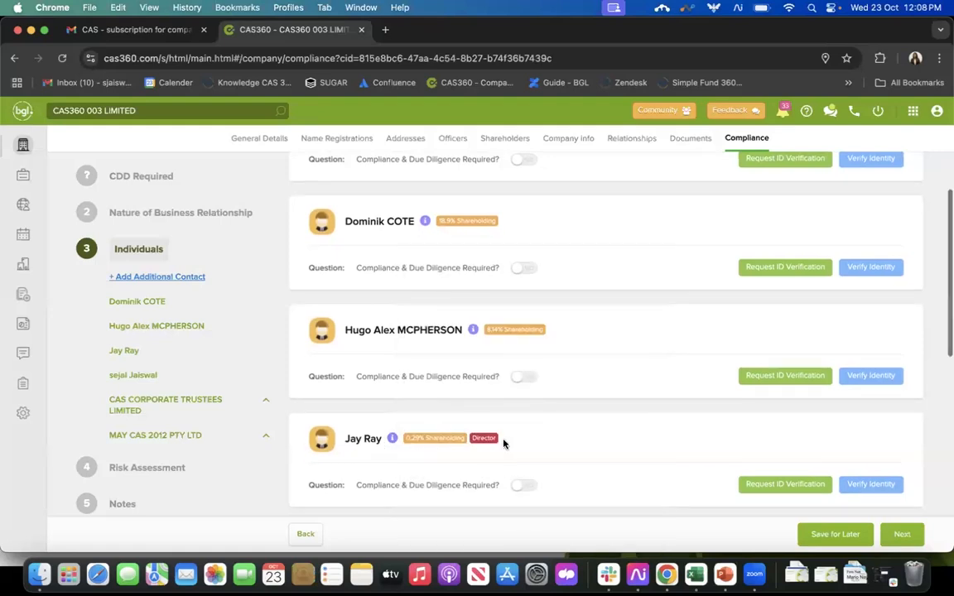
scroll(503, 443, "down", 4)
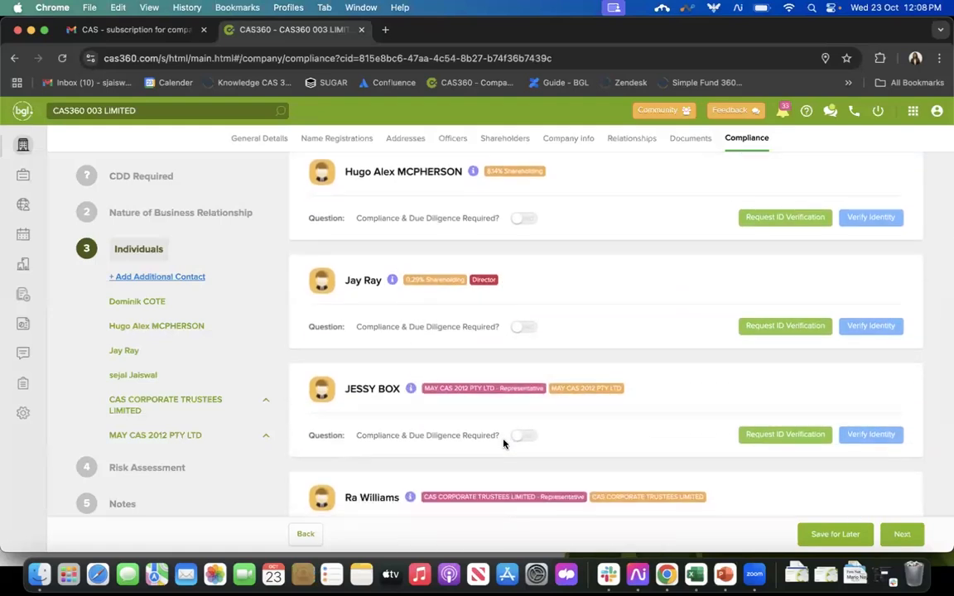
Mark Compliance & Due Diligence as required for the individual with the 18.9% shareholding
scroll(518, 327, "up", 5)
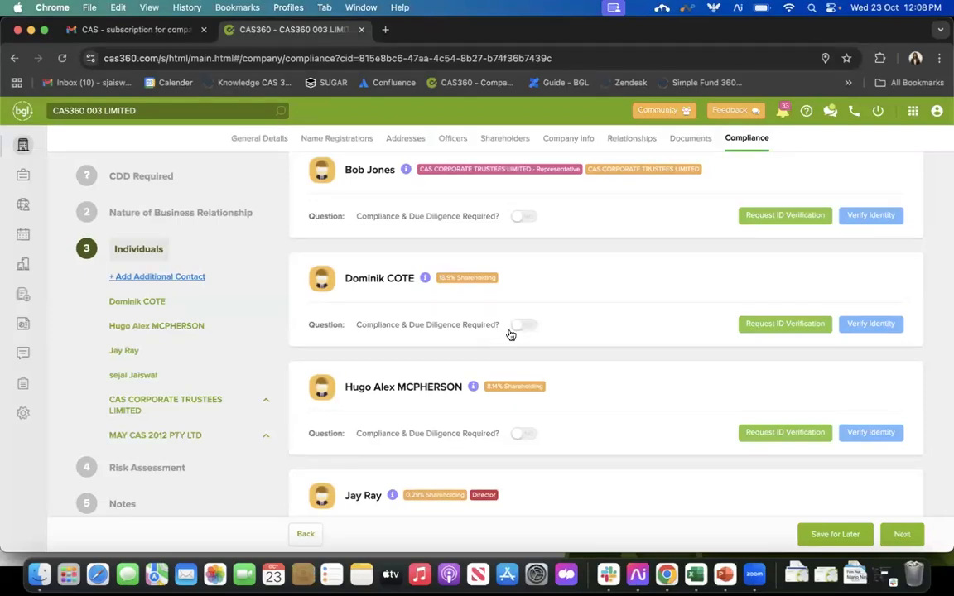
left_click(530, 325)
scroll(569, 206, "down", 4)
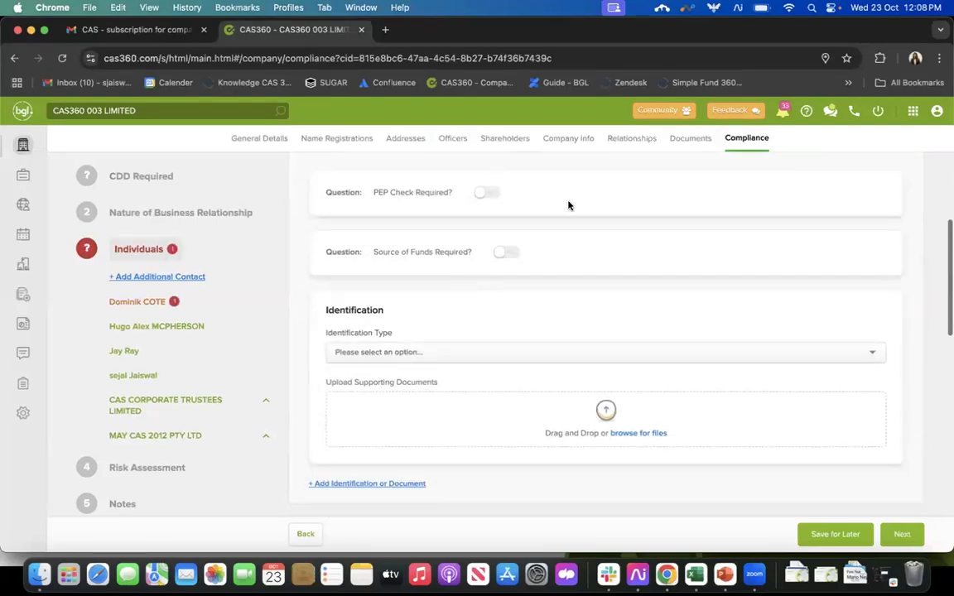
scroll(547, 316, "up", 2)
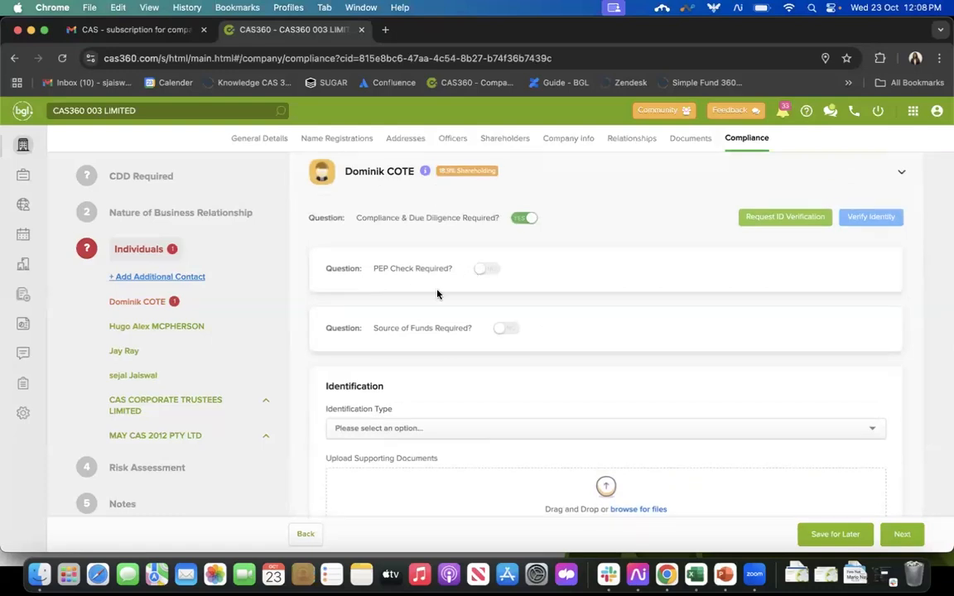
Switch the PEP check and source of funds requirements on and back off in turn to preview their fields
left_click(488, 270)
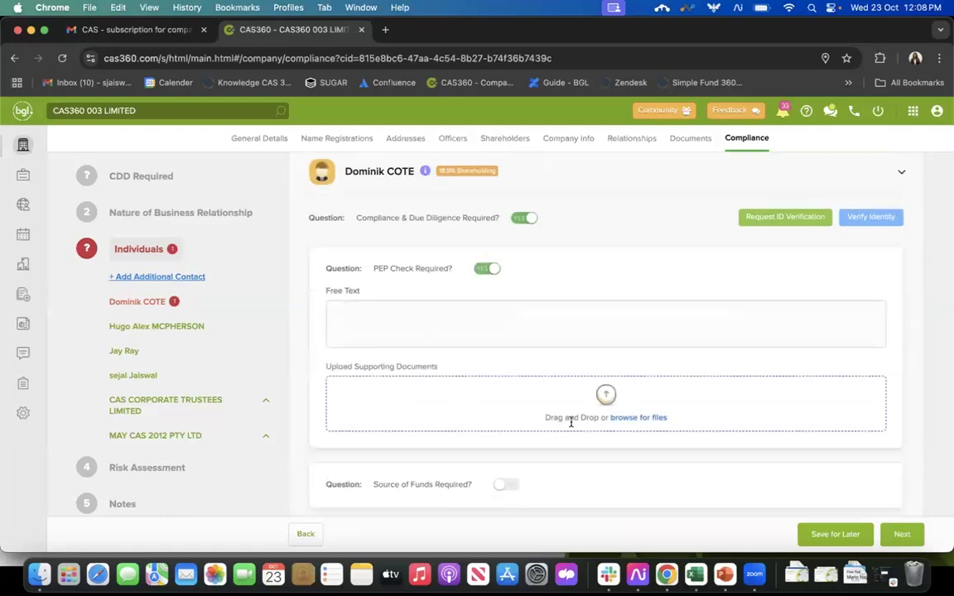
left_click(487, 269)
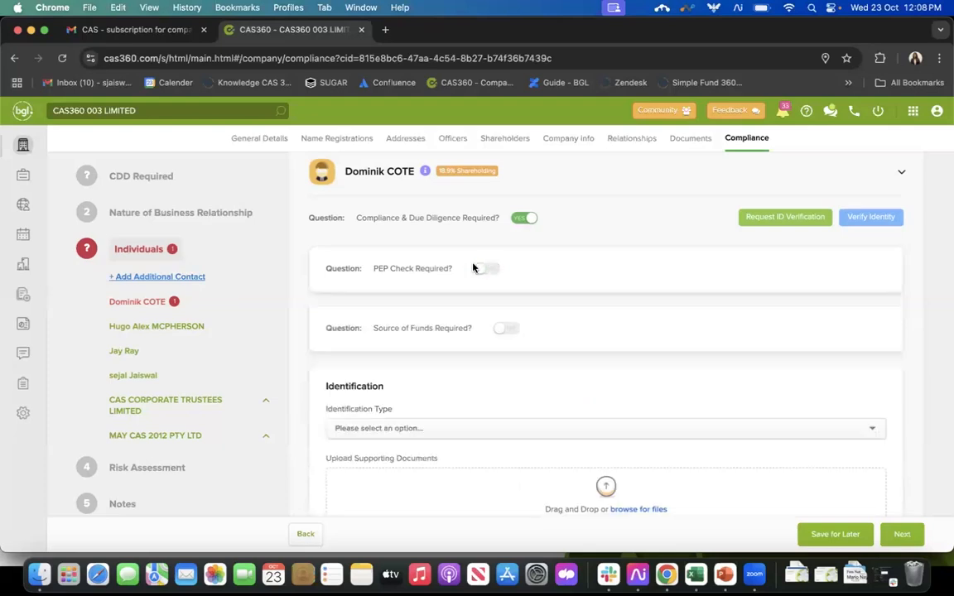
left_click(507, 329)
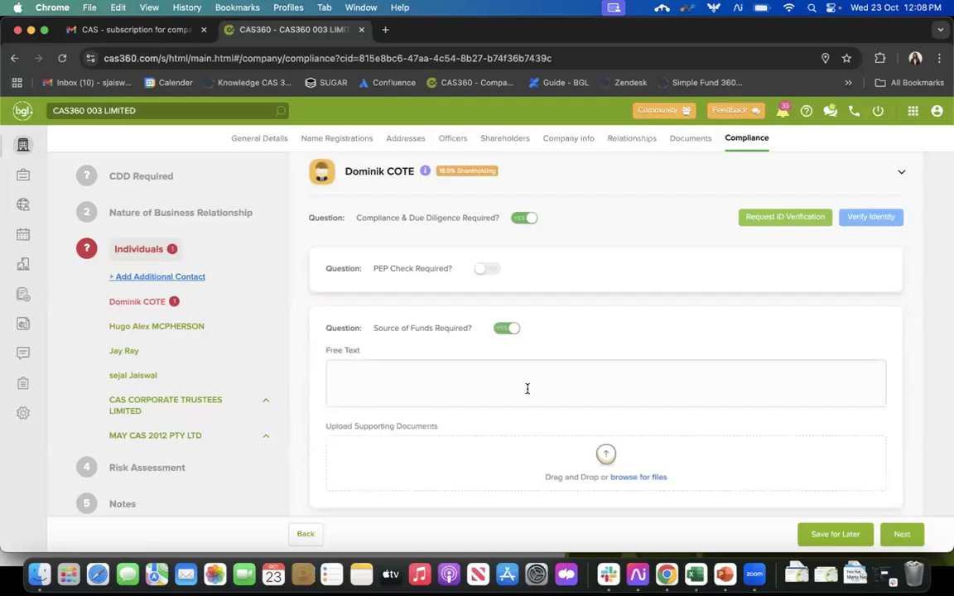
left_click(504, 329)
Set the 18.9% shareholder's identification type to Driver's Licence and look over the licence and sighting detail fields
scroll(424, 369, "down", 2)
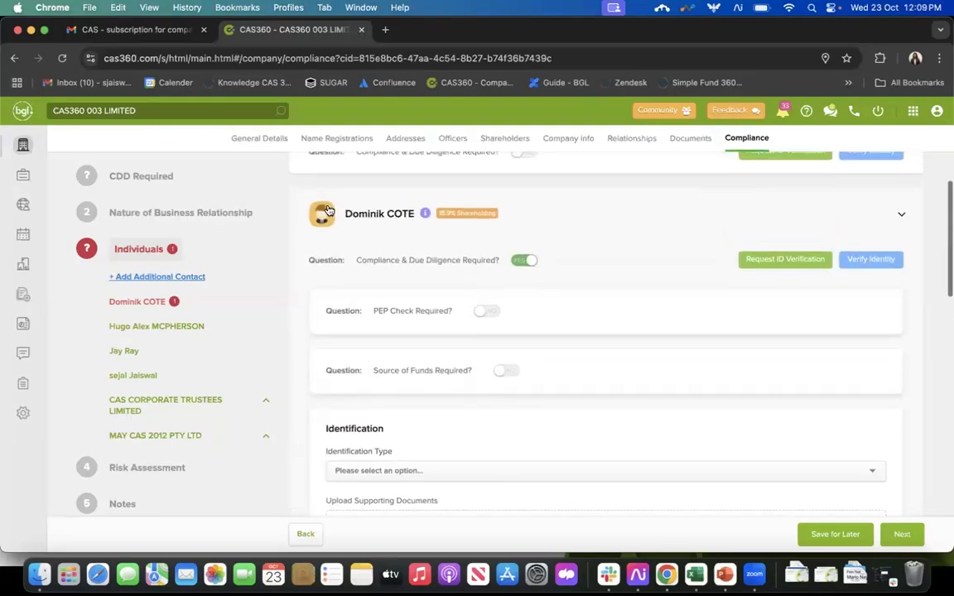
scroll(408, 397, "down", 3)
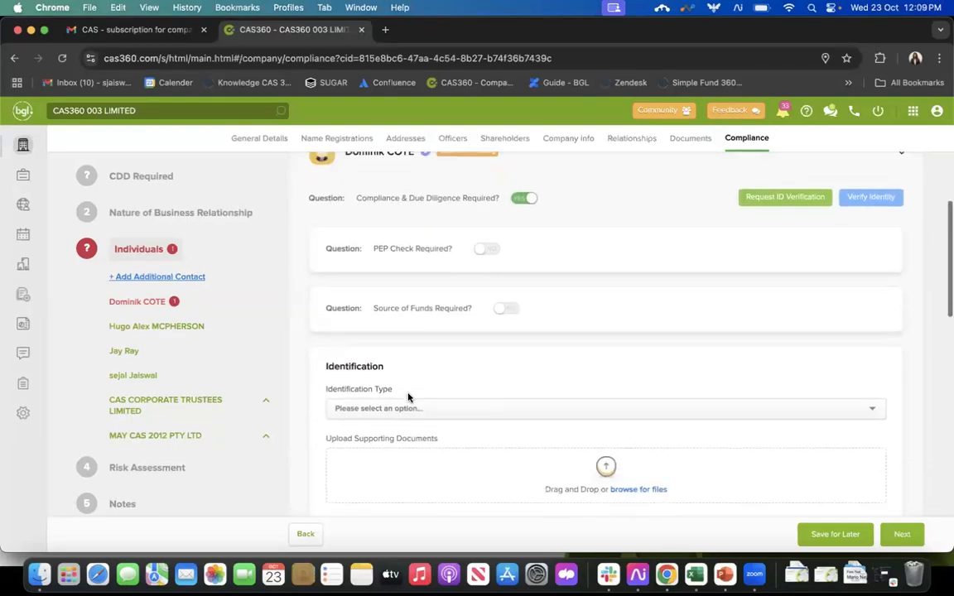
left_click(389, 366)
left_click(380, 403)
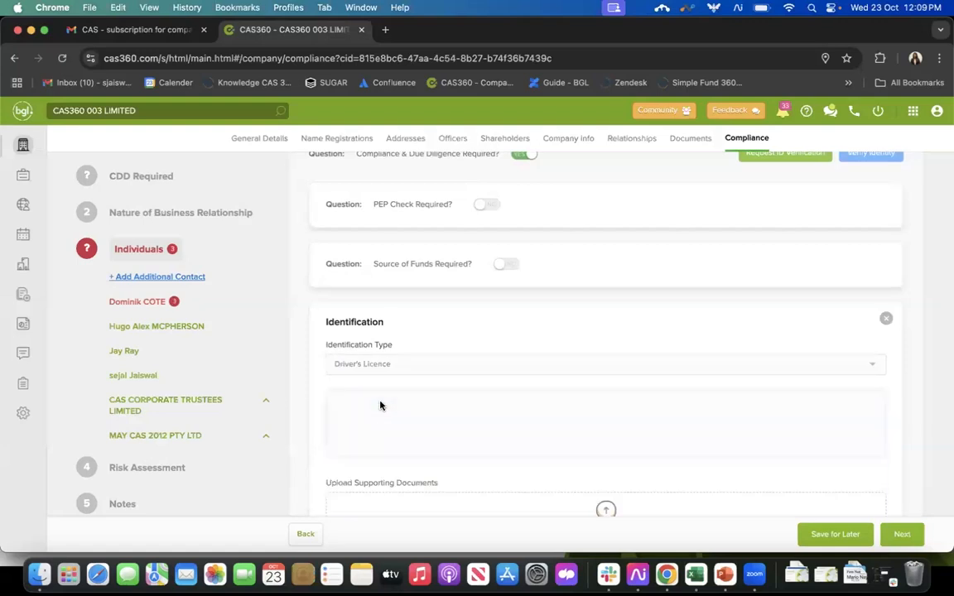
scroll(377, 414, "down", 3)
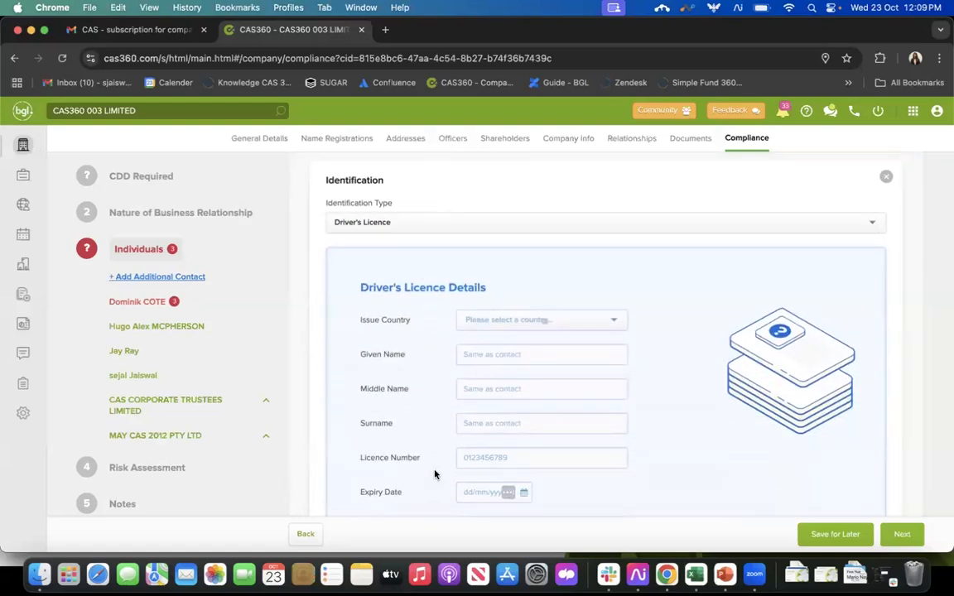
scroll(436, 473, "down", 6)
scroll(435, 473, "down", 5)
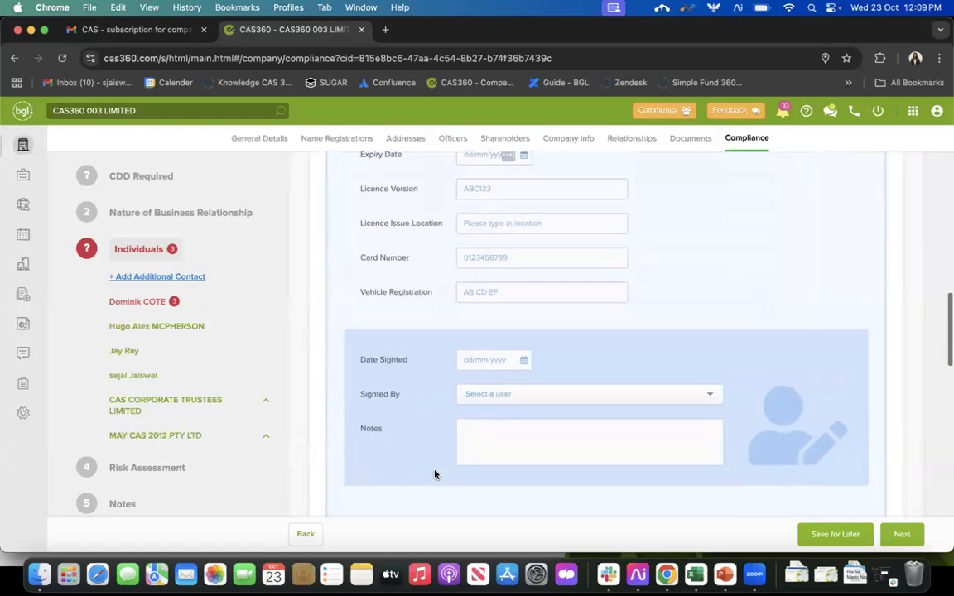
scroll(435, 474, "down", 1)
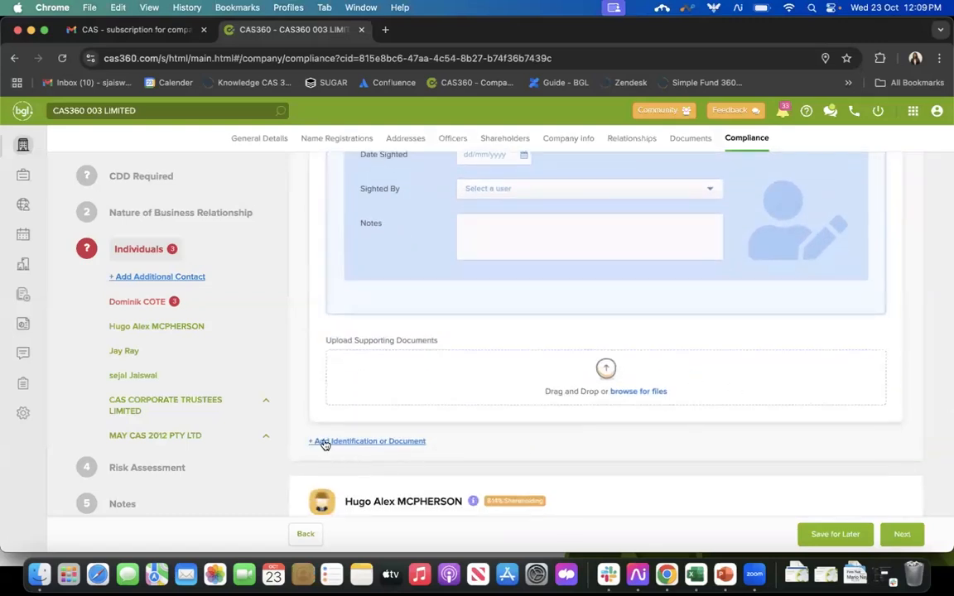
Add a second identification of type Utility Statement for the same shareholder and look over its detail fields
left_click(398, 444)
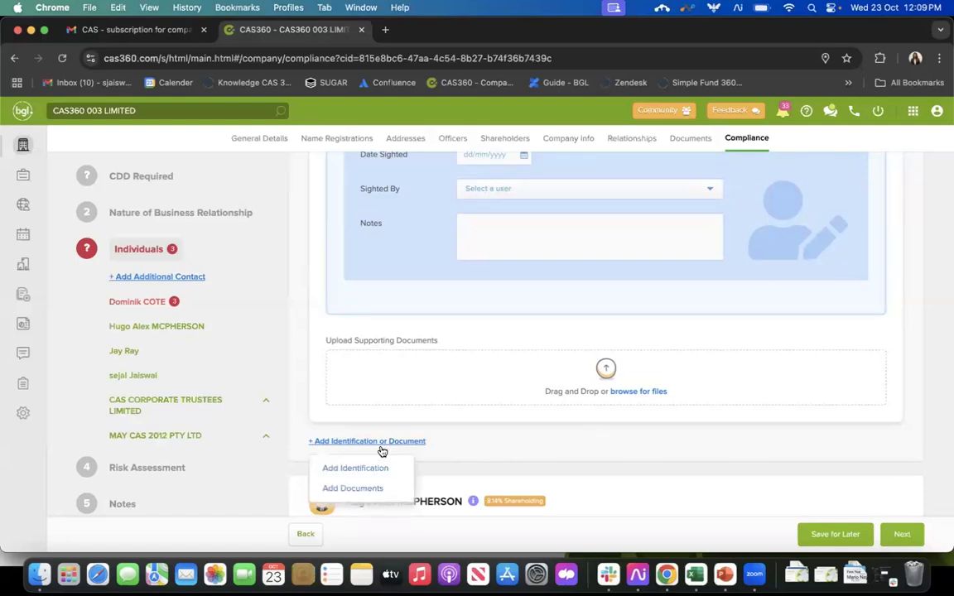
left_click(375, 465)
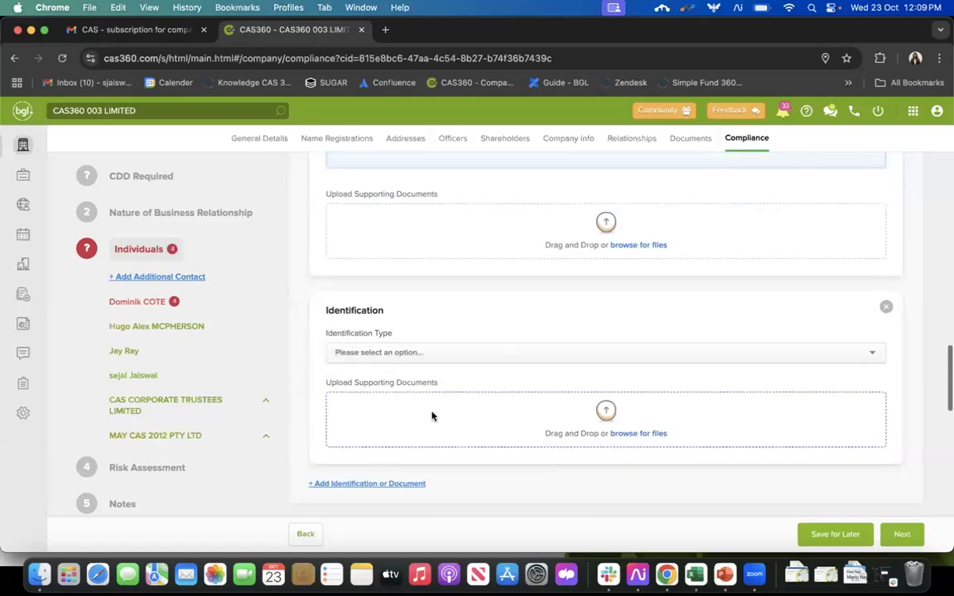
left_click(425, 352)
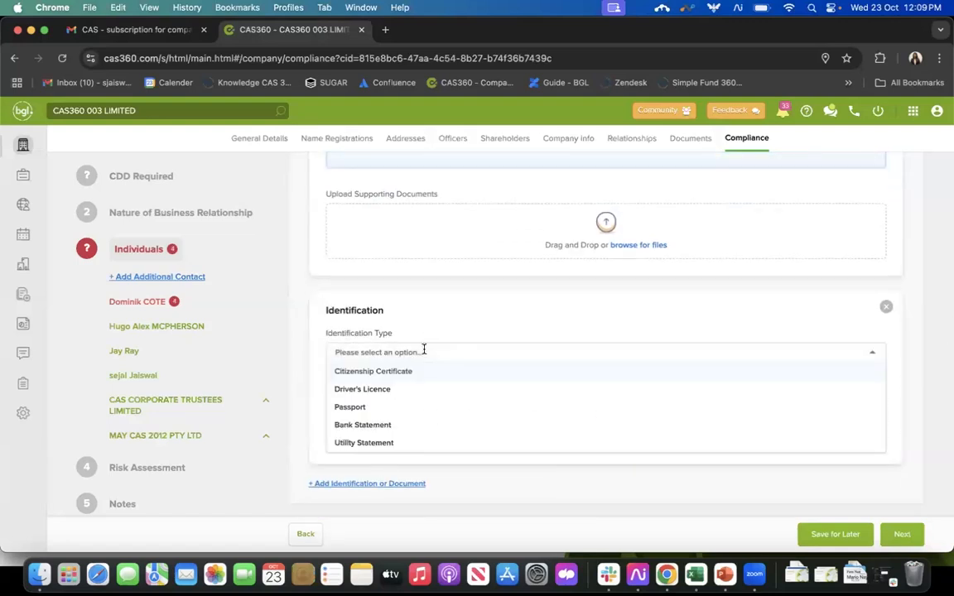
left_click(431, 443)
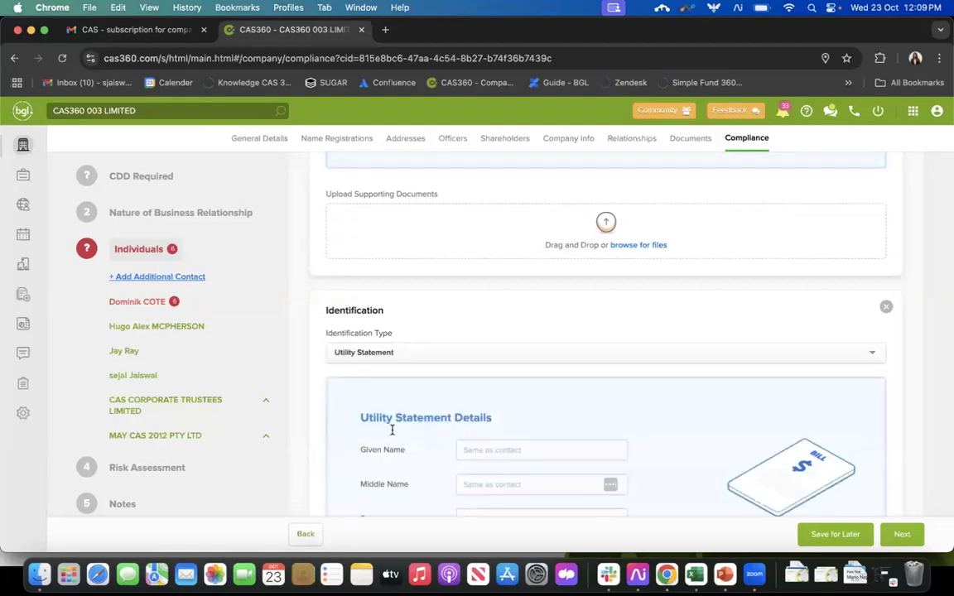
scroll(396, 429, "down", 8)
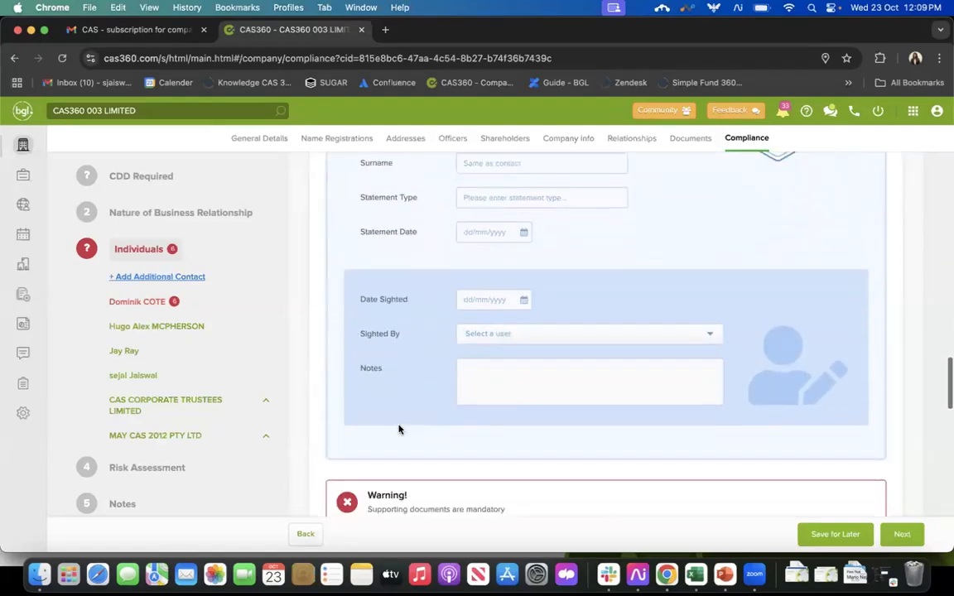
Remove the Utility Statement identification from the individual with the 18.9% shareholding
scroll(398, 429, "up", 10)
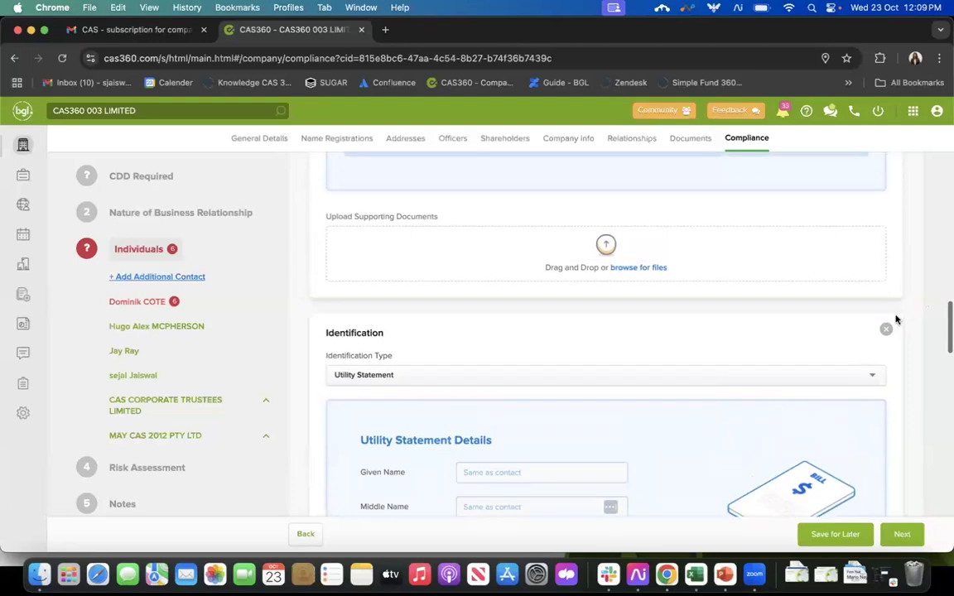
left_click(885, 328)
scroll(451, 399, "up", 2)
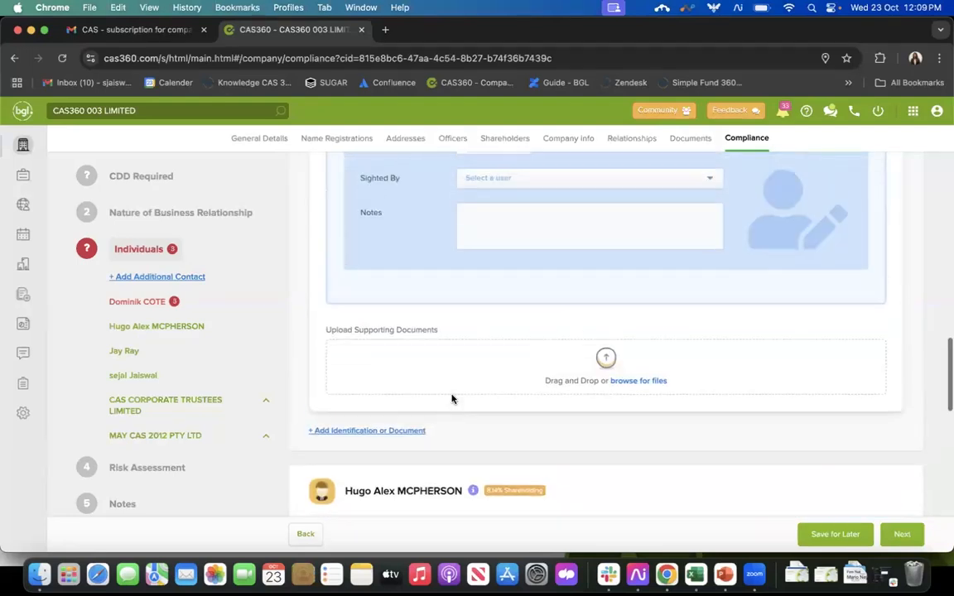
Review the identity verification providers offered for the 18.9% shareholder, leaving without selecting one
scroll(451, 399, "up", 10)
scroll(452, 399, "up", 5)
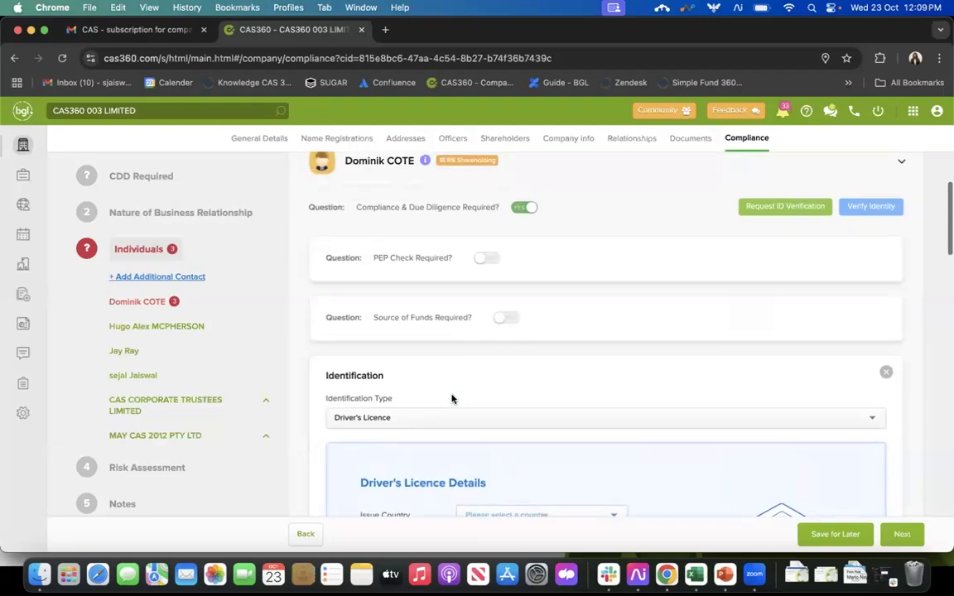
scroll(451, 399, "up", 2)
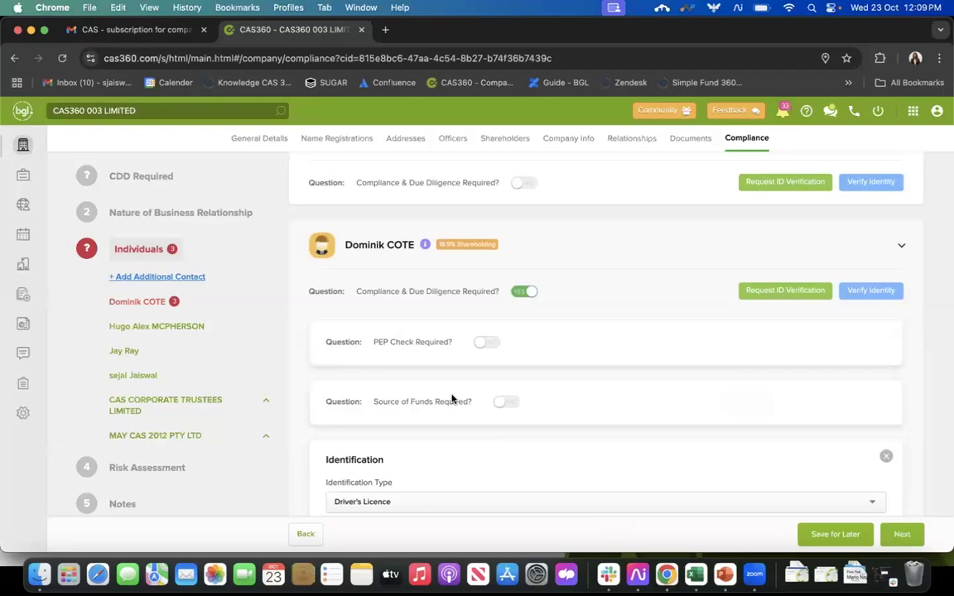
left_click(871, 292)
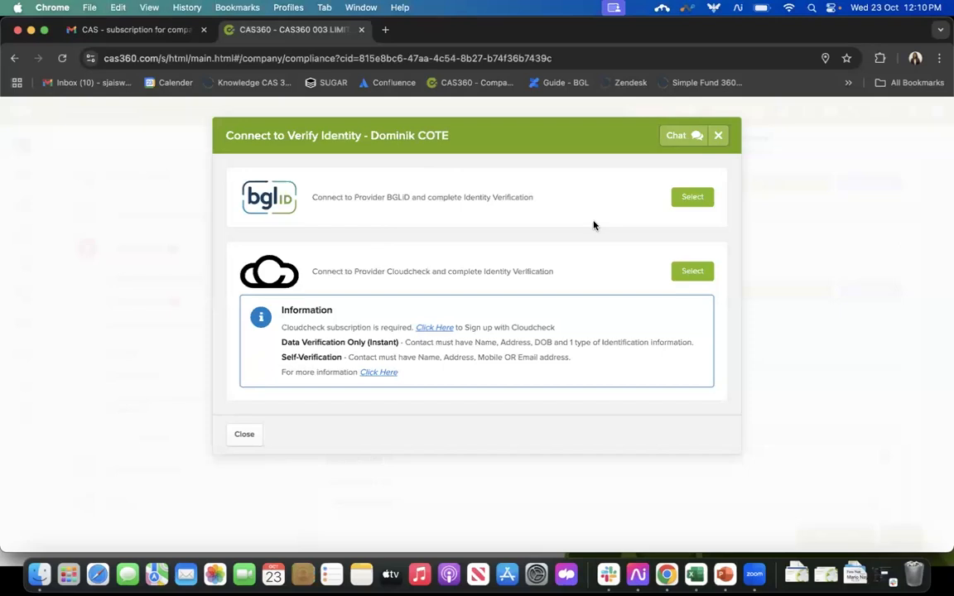
left_click(719, 136)
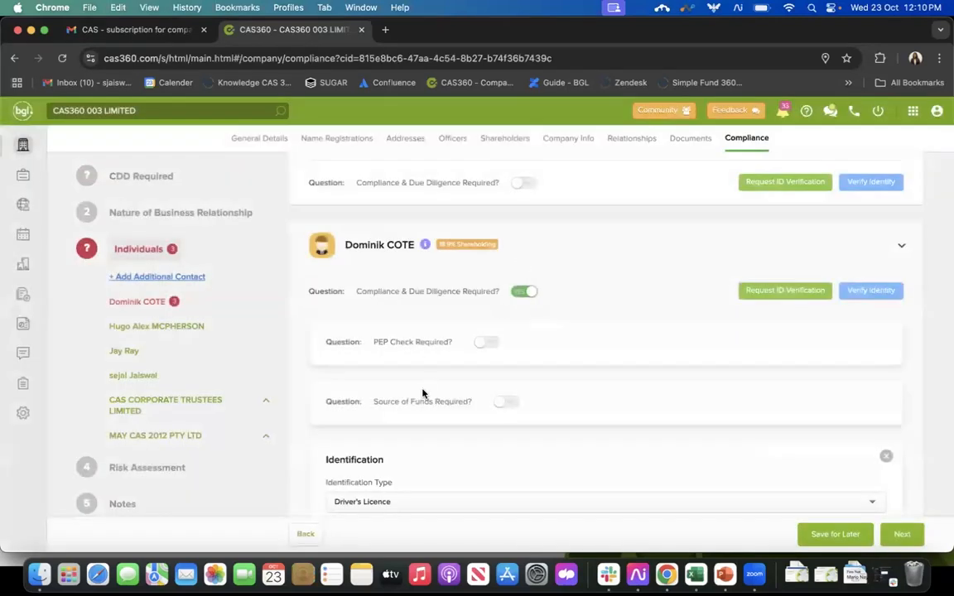
Mark Compliance & Due Diligence as not required for the 18.9% shareholder and look over the other listed individuals
left_click(522, 291)
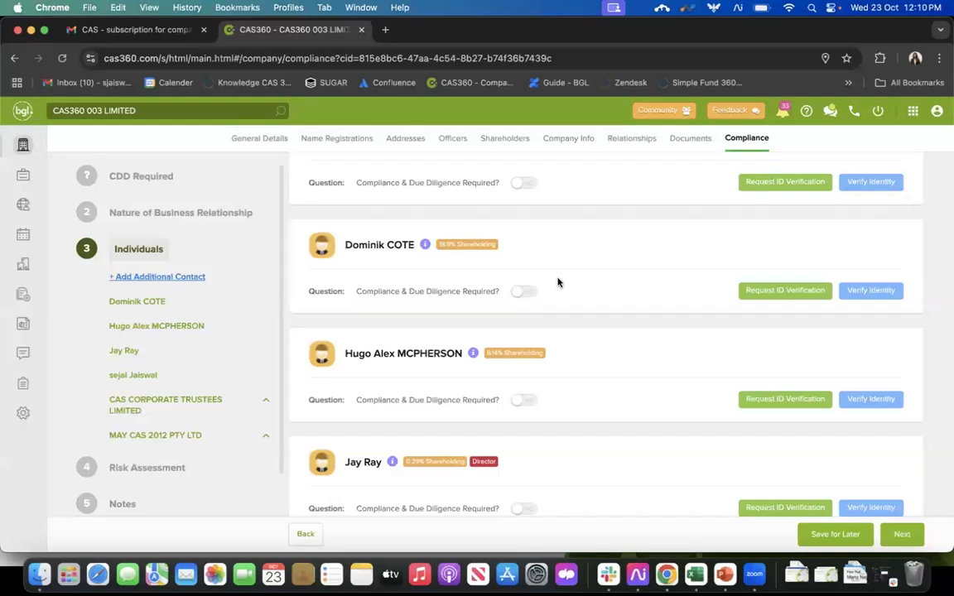
scroll(557, 282, "up", 2)
scroll(557, 282, "down", 4)
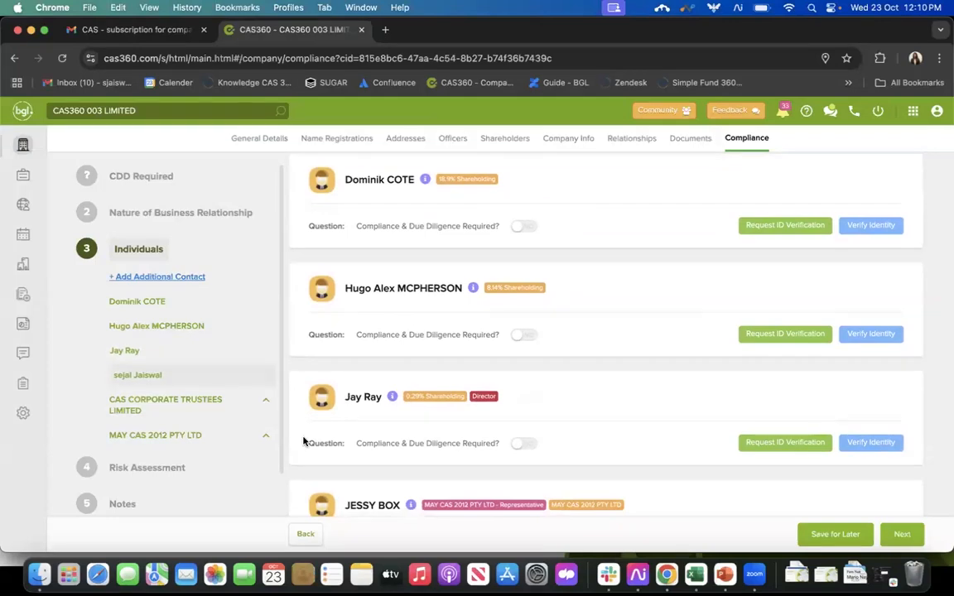
scroll(459, 338, "down", 1)
scroll(460, 339, "down", 5)
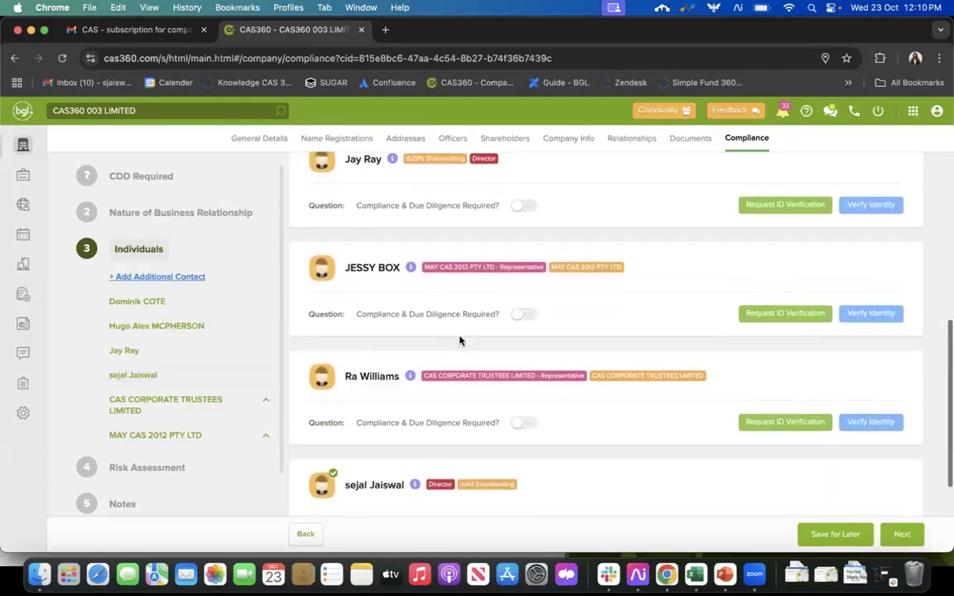
Go to the Risk Assessment section and look through the available risk options without changing the selection
left_click(152, 468)
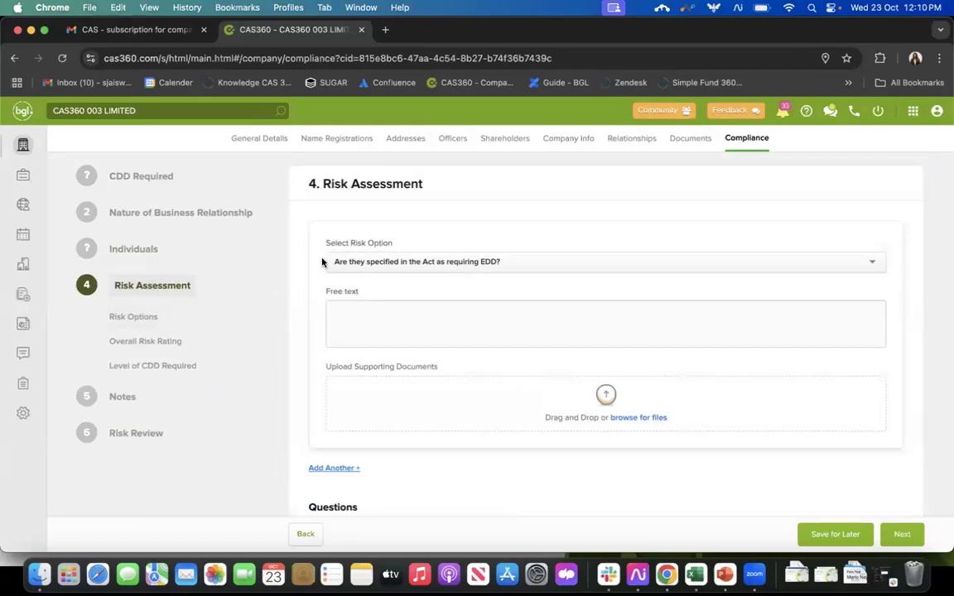
left_click(377, 263)
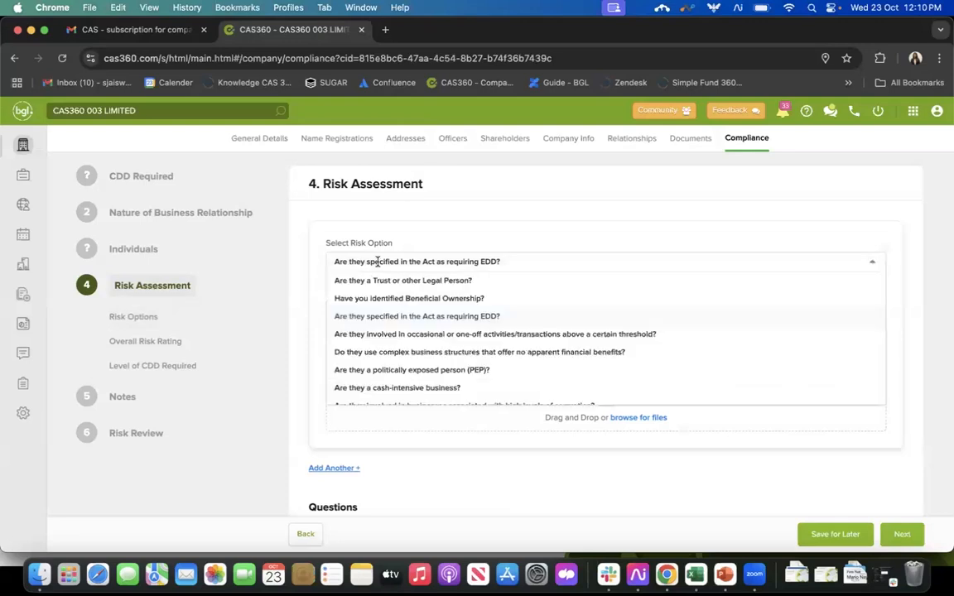
scroll(422, 333, "down", 5)
scroll(426, 298, "up", 10)
scroll(421, 320, "down", 5)
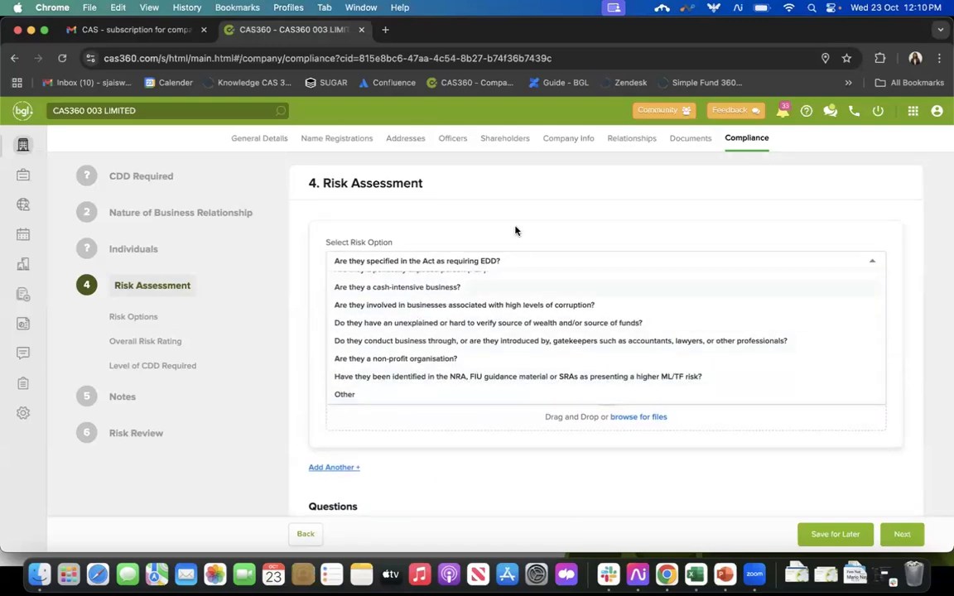
left_click(406, 215)
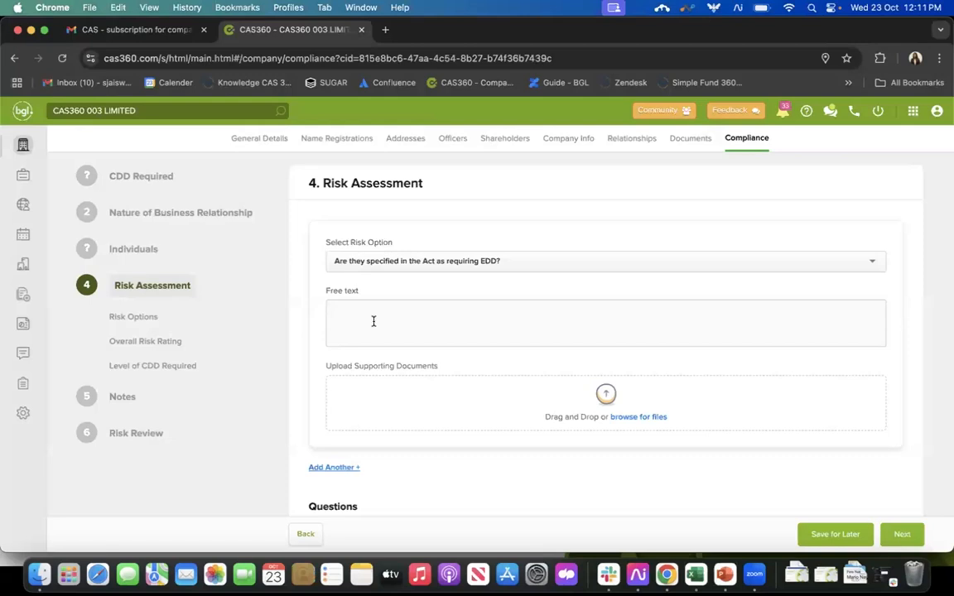
Look over the risk assessment's free text, supporting documents and questions areas
left_click(348, 326)
scroll(411, 399, "down", 3)
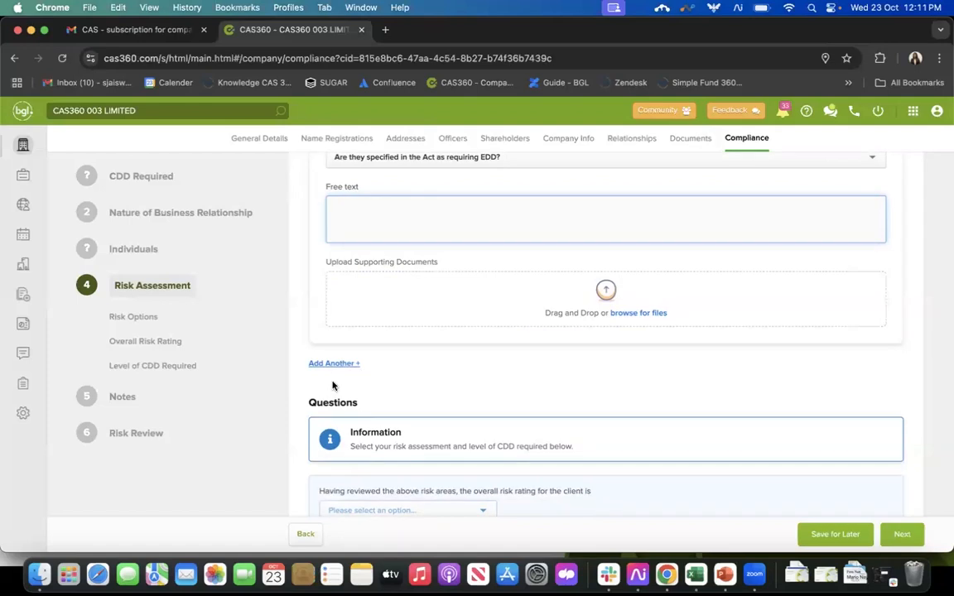
scroll(427, 387, "up", 1)
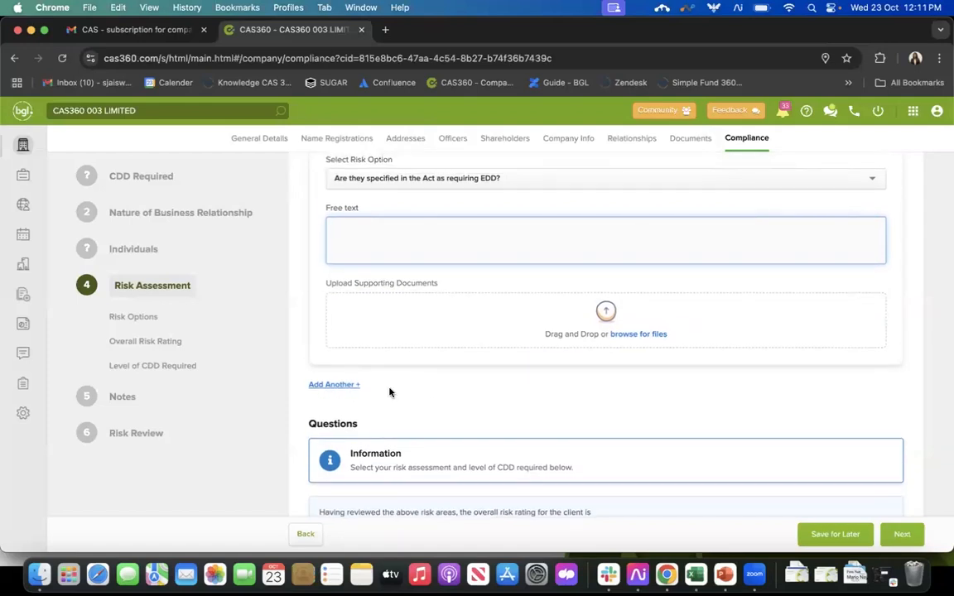
scroll(432, 383, "up", 3)
scroll(432, 384, "down", 3)
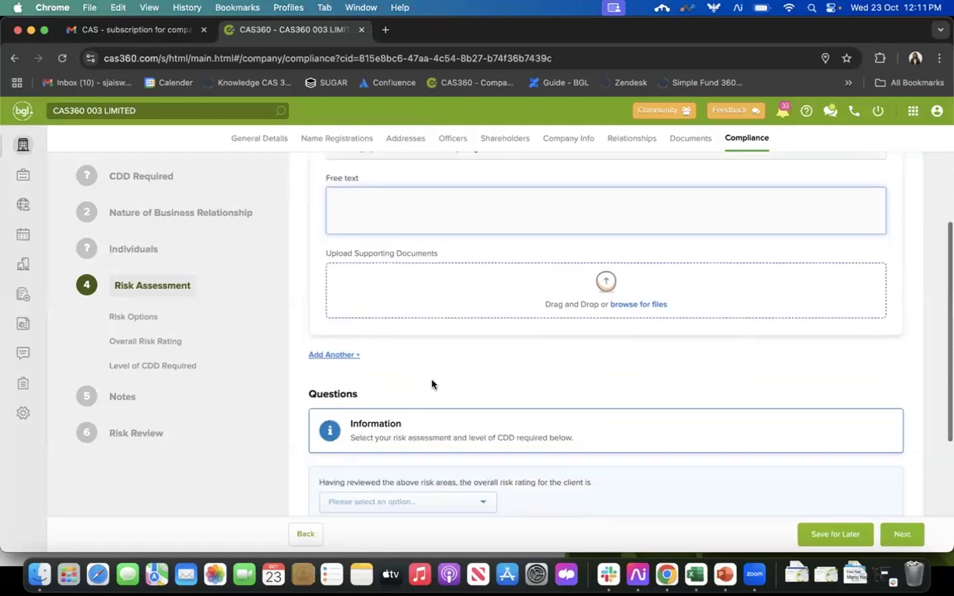
scroll(432, 383, "down", 3)
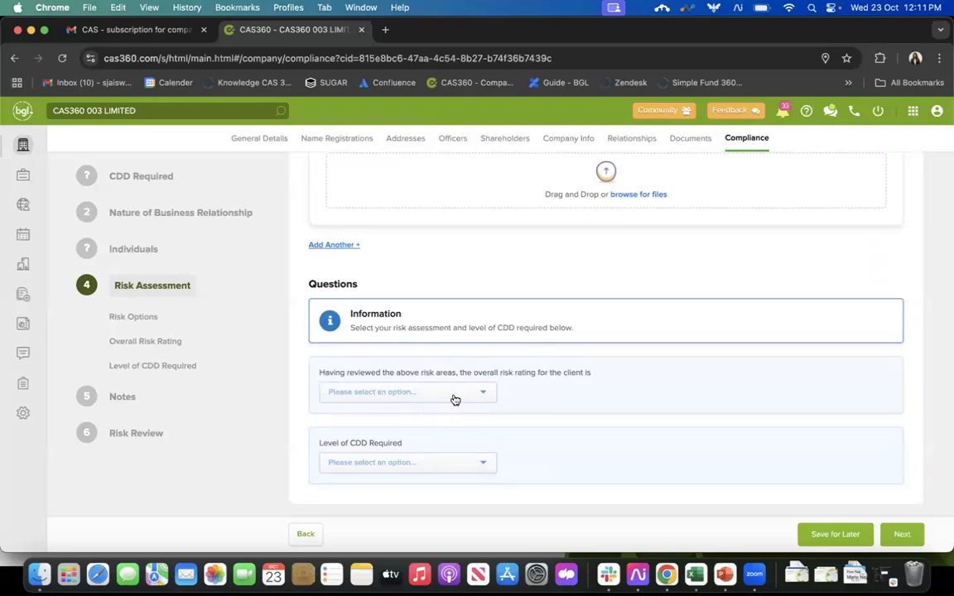
Examine the choices for the client's overall risk rating and the level of CDD required, leaving both unset
left_click(452, 393)
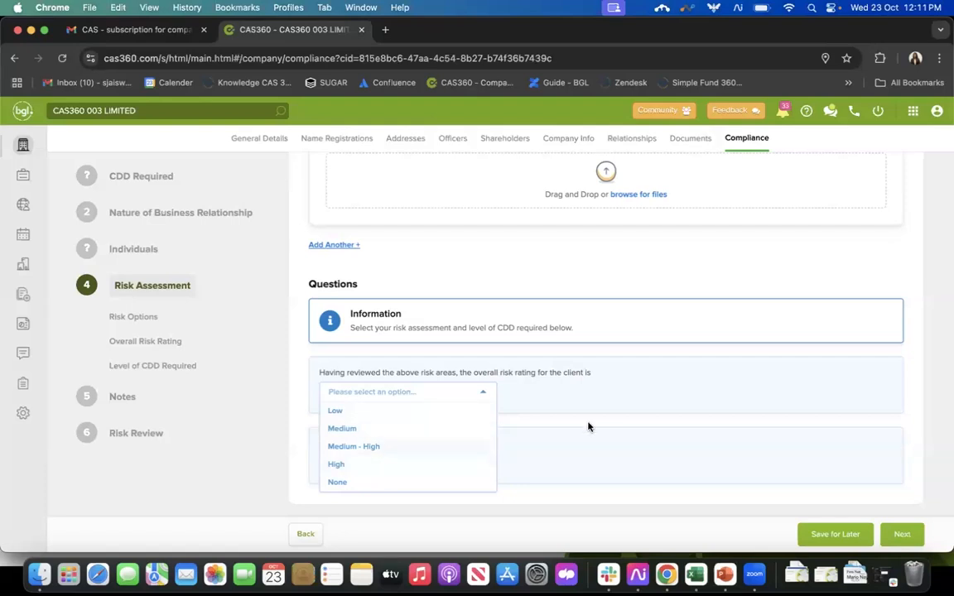
left_click(536, 403)
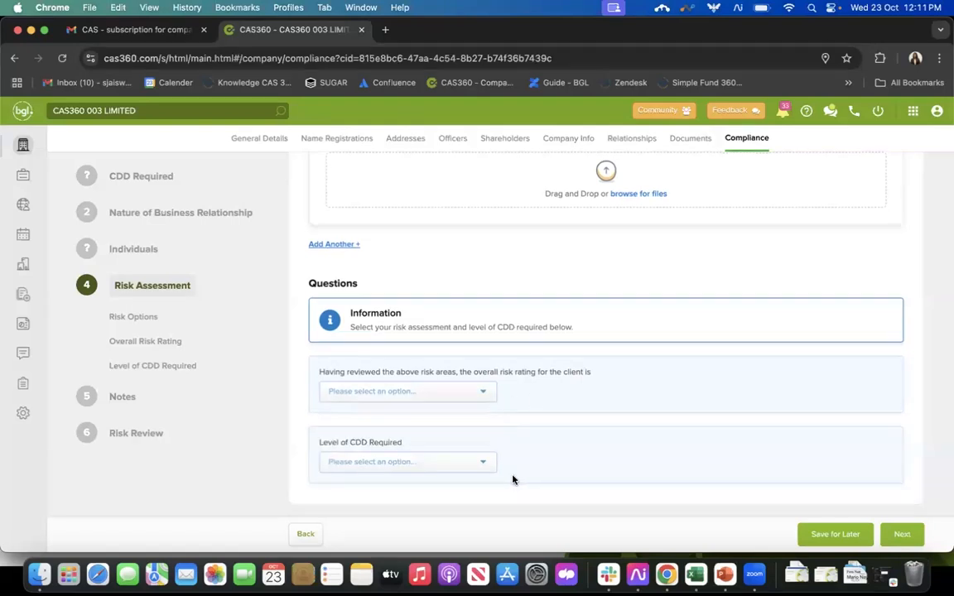
scroll(511, 480, "down", 1)
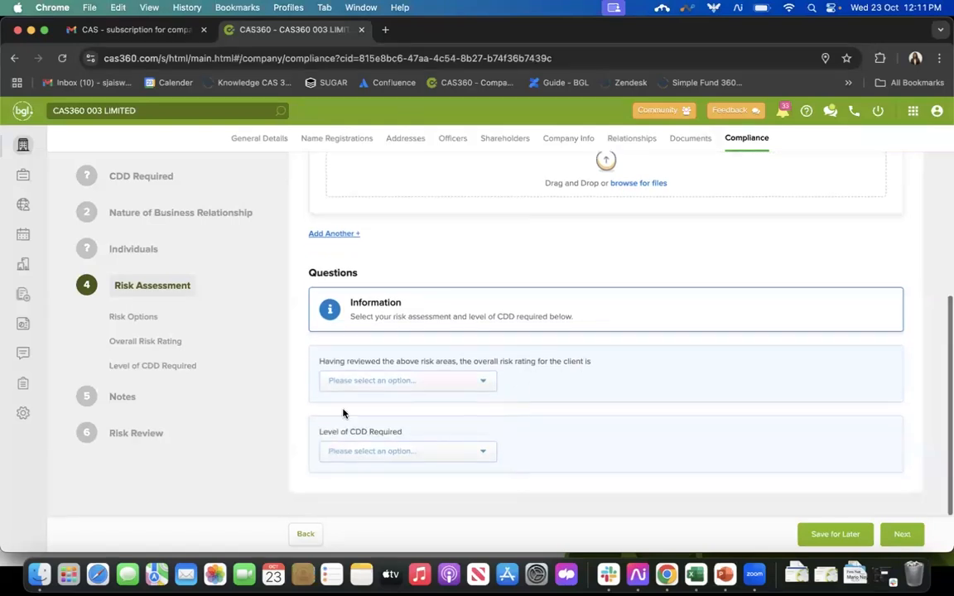
left_click(404, 452)
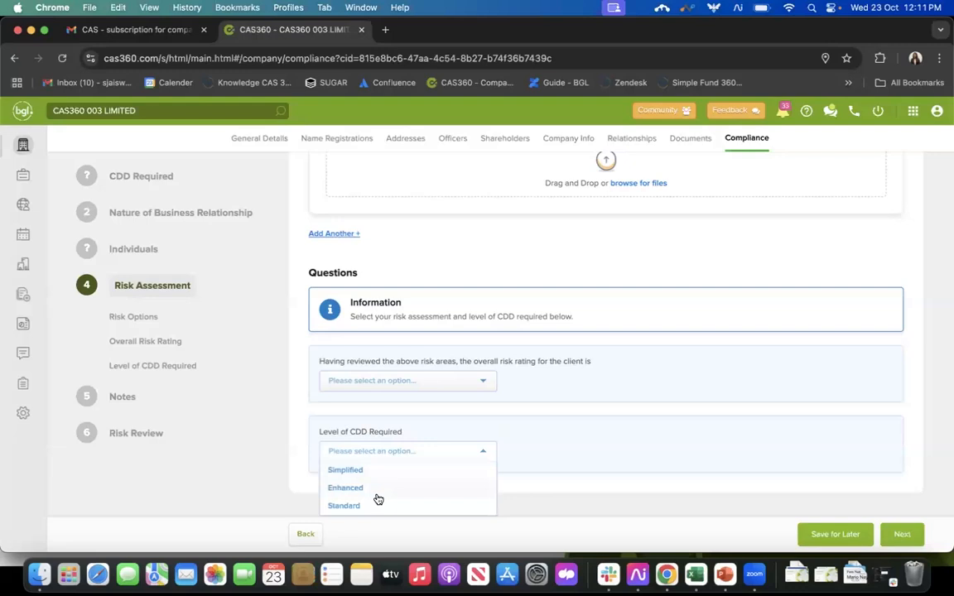
left_click(513, 448)
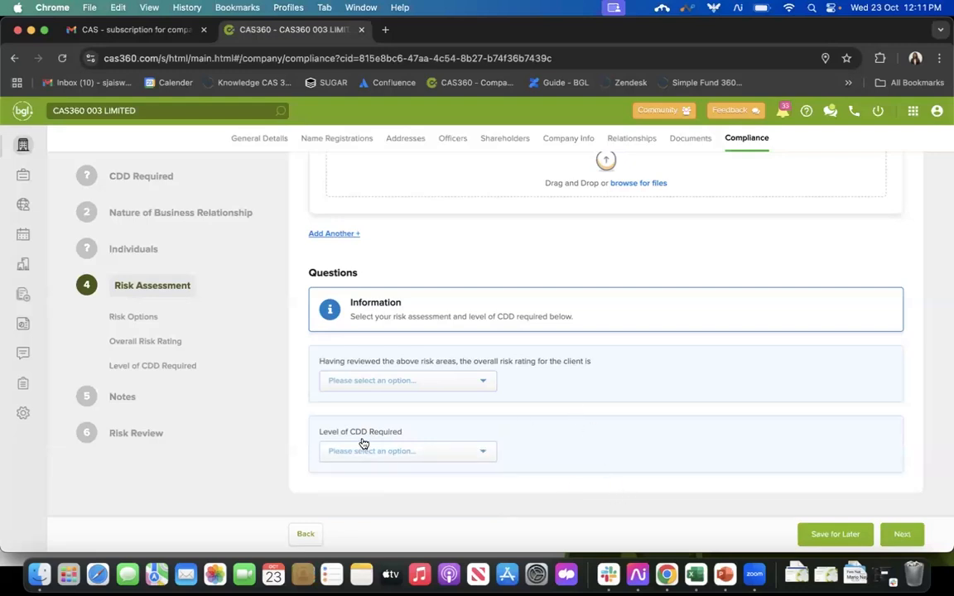
View the Notes section, then set the second listed user as the one who completed the Risk Review and save for later
left_click(125, 397)
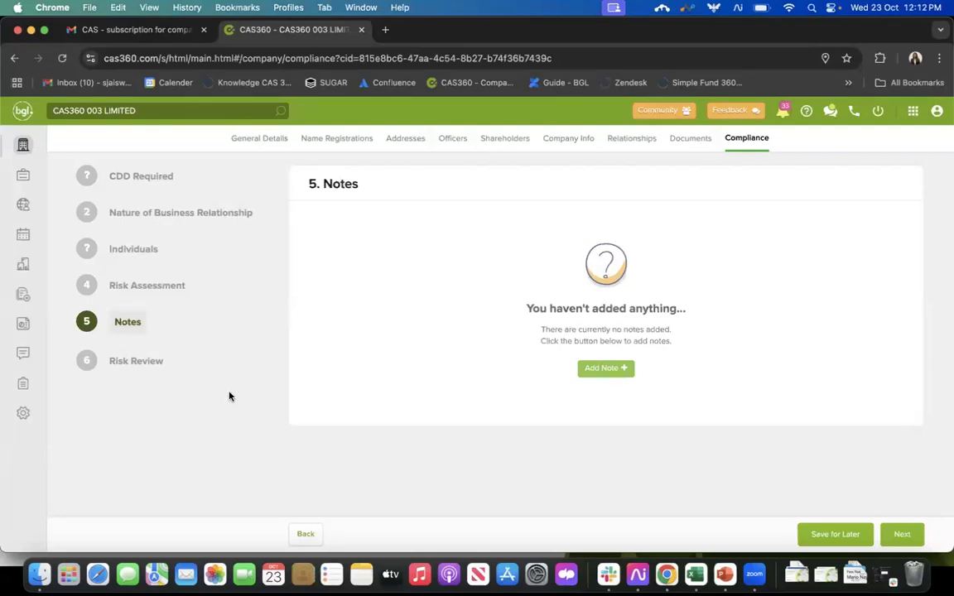
left_click(148, 362)
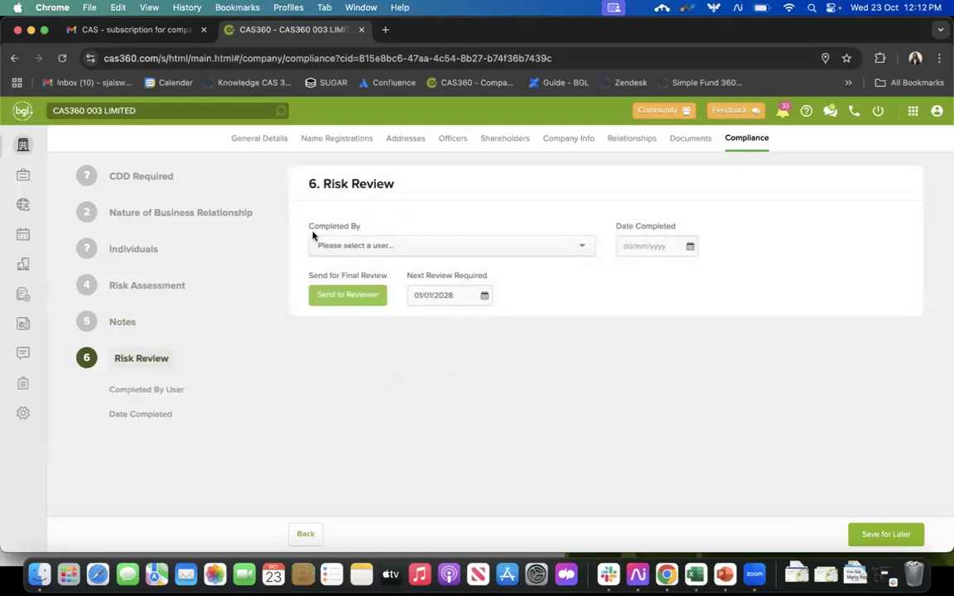
left_click(367, 247)
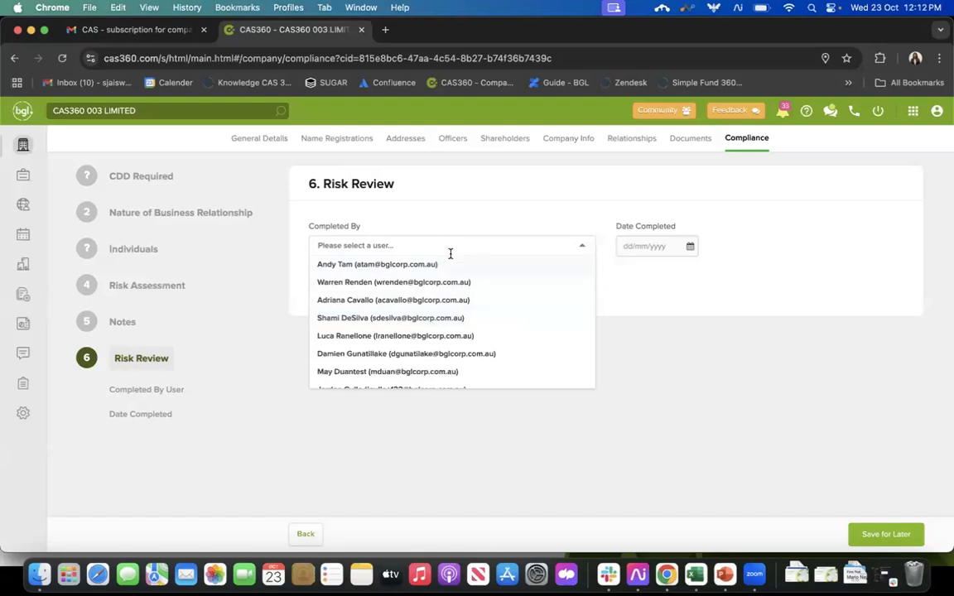
left_click(464, 282)
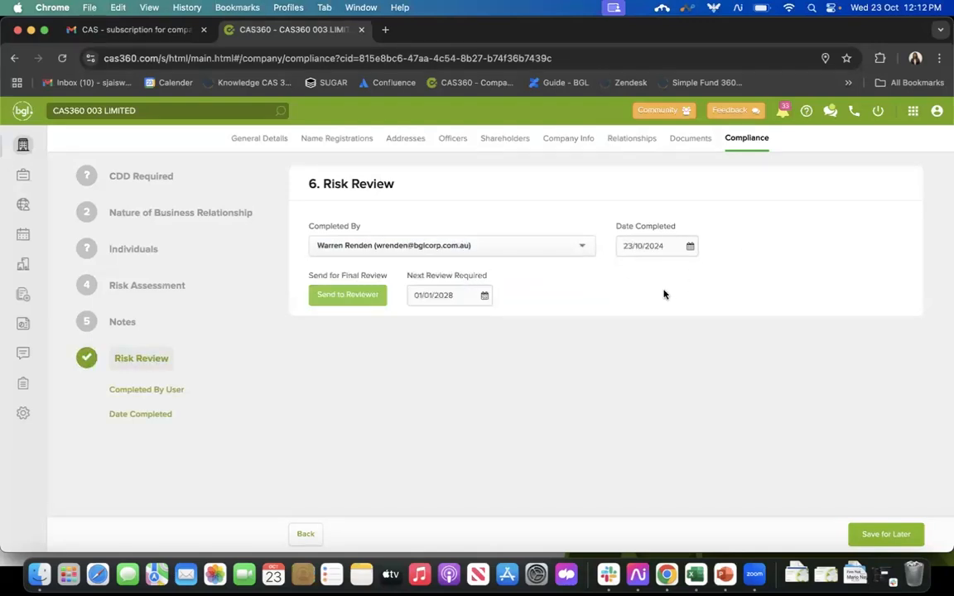
left_click(883, 537)
Open the compliance record of Gracious Trust and mark Compliance & Due Diligence as required
left_click(23, 180)
left_click(313, 255)
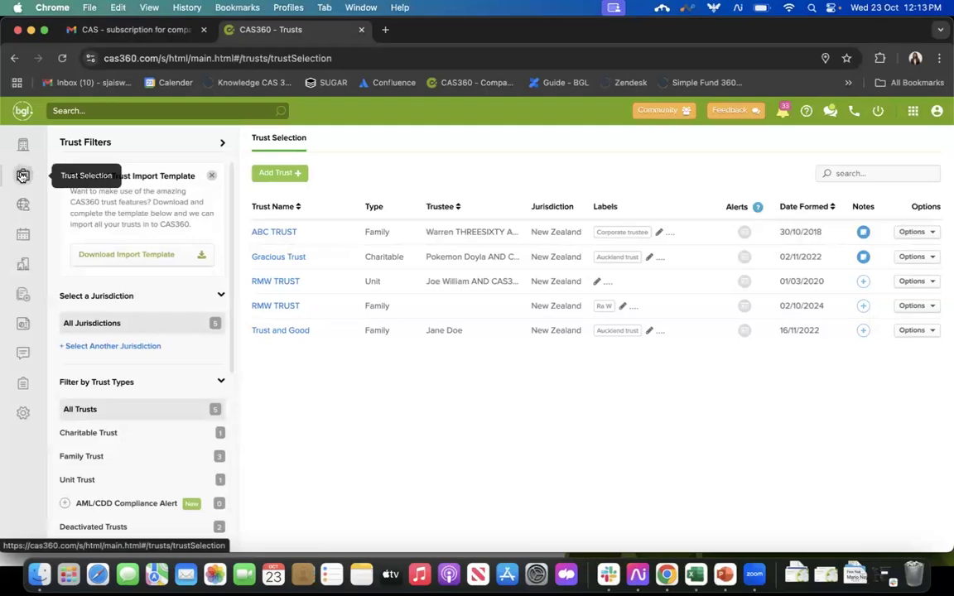
left_click(281, 257)
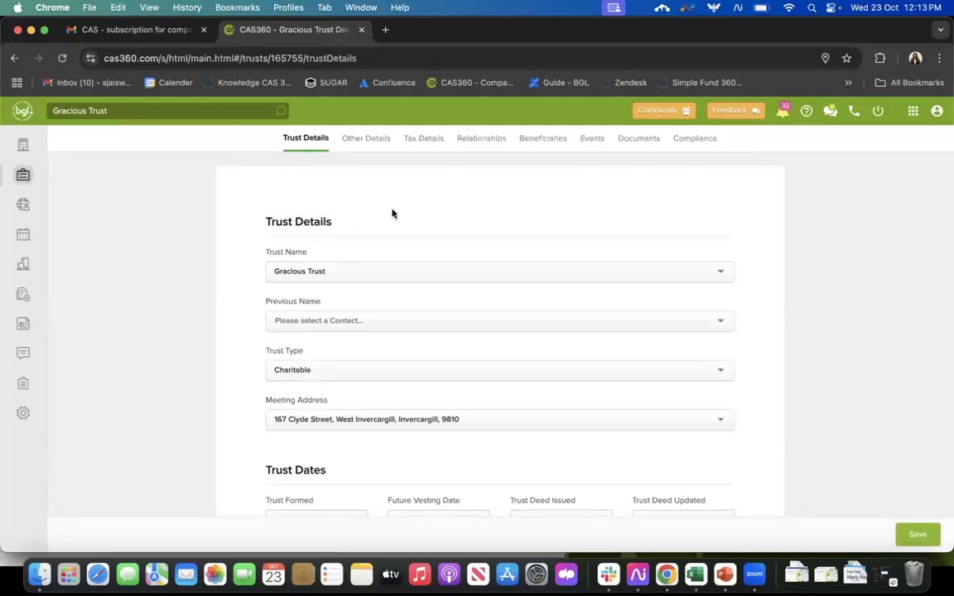
left_click(695, 140)
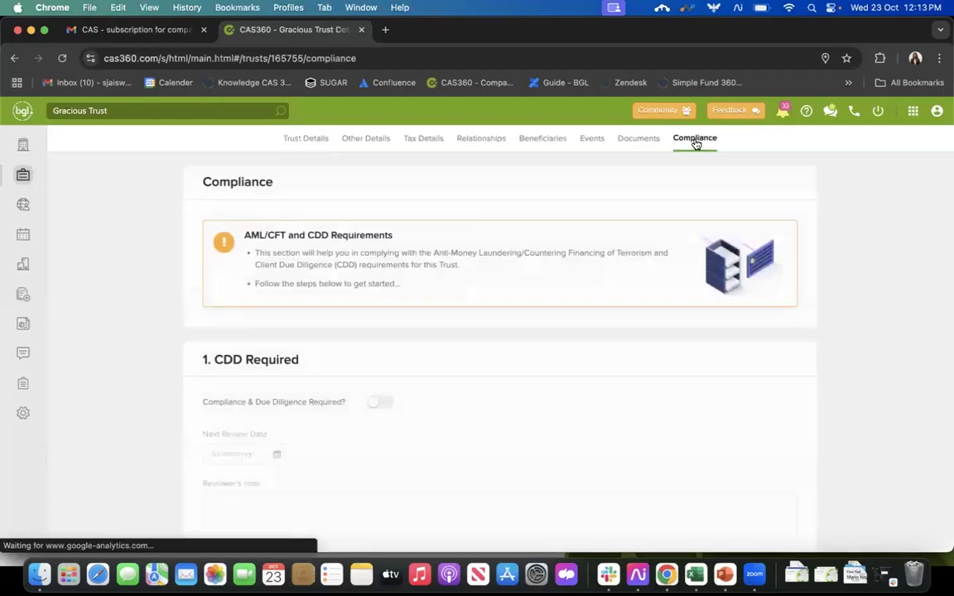
scroll(463, 375, "down", 2)
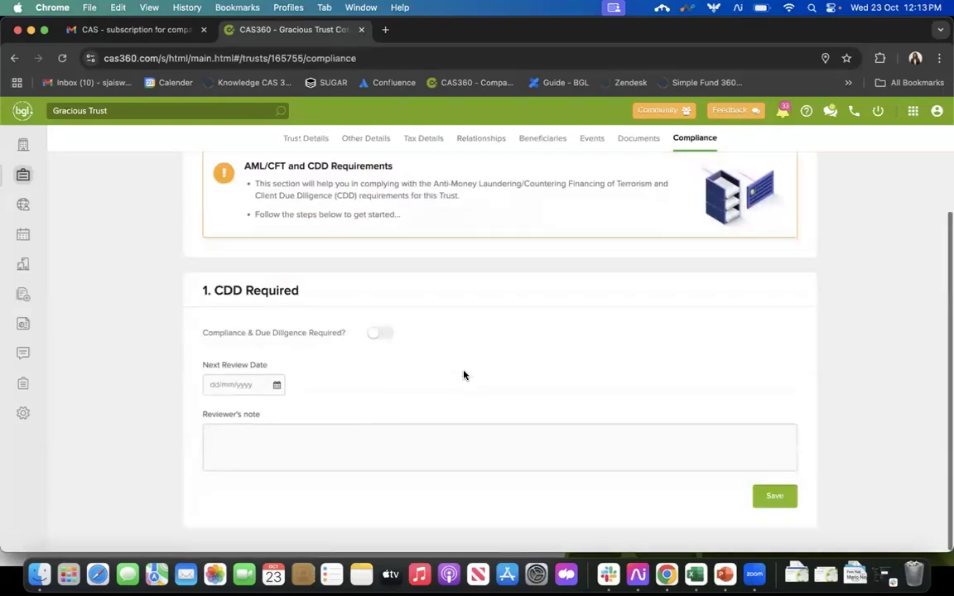
left_click(383, 333)
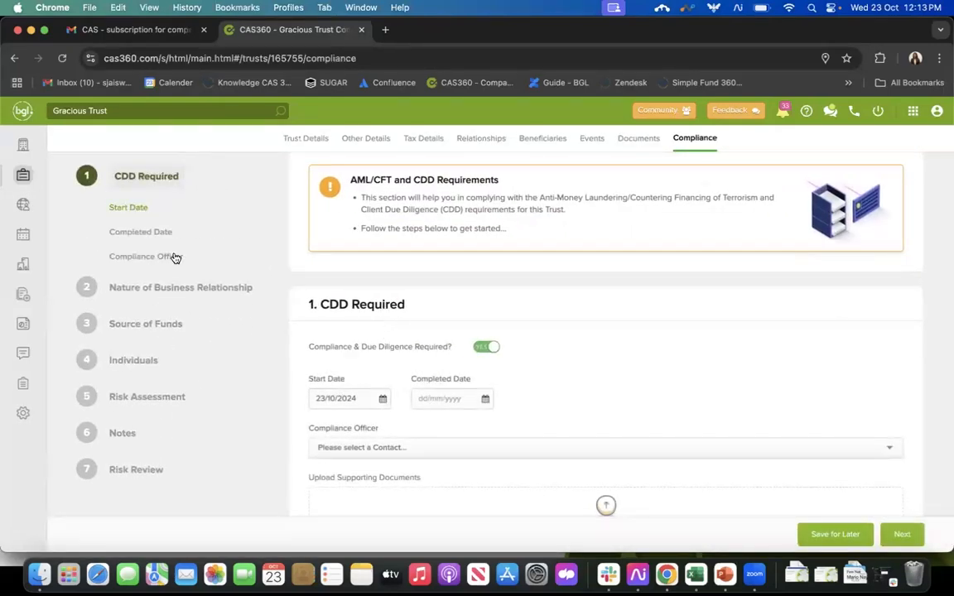
Mark Source of Funds as required for Gracious Trust and look over its Individuals section
left_click(165, 325)
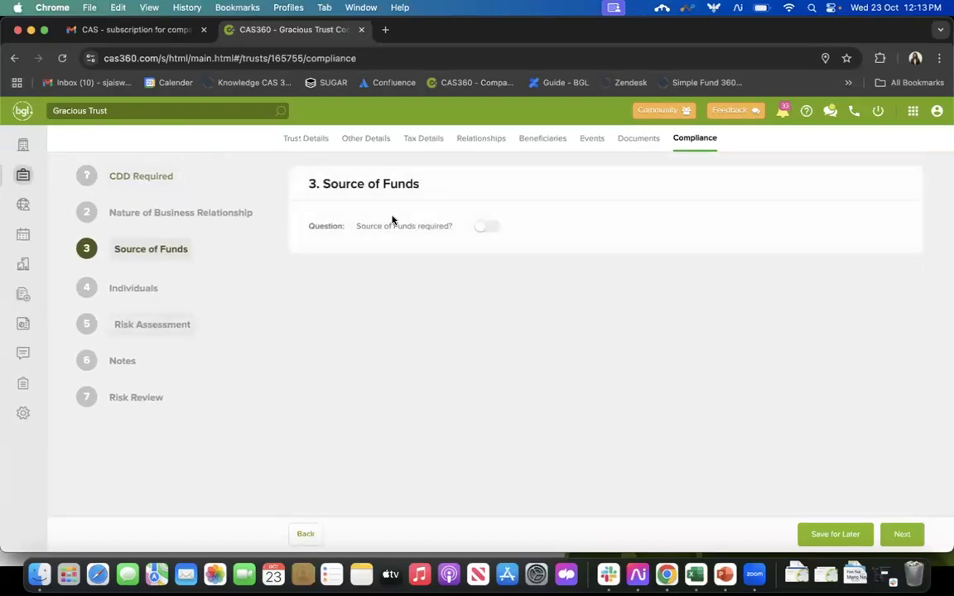
left_click(490, 227)
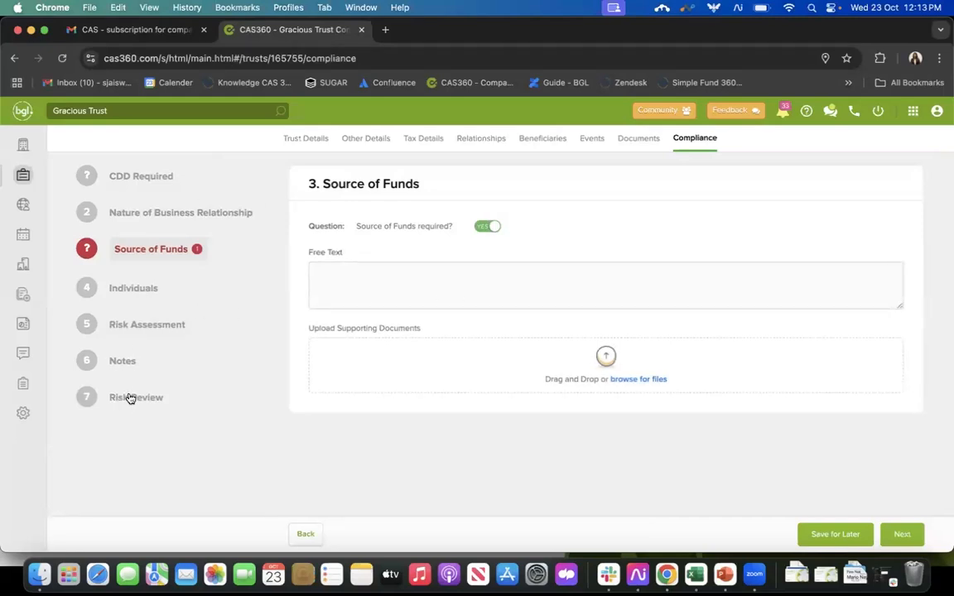
left_click(139, 287)
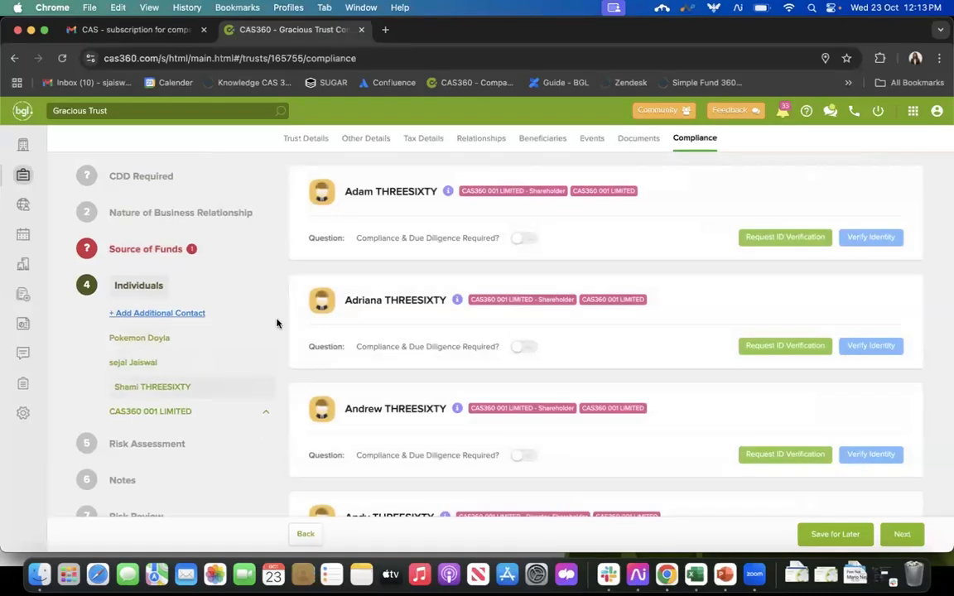
scroll(256, 427, "down", 1)
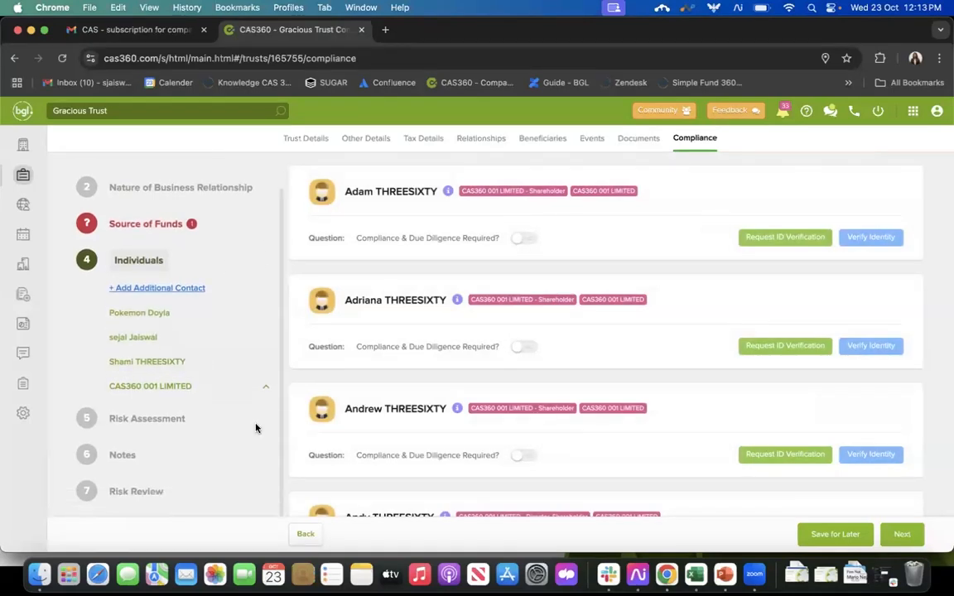
Look over the Risk Assessment, Notes and Risk Review sections of Gracious Trust's compliance record without filling them in
left_click(148, 420)
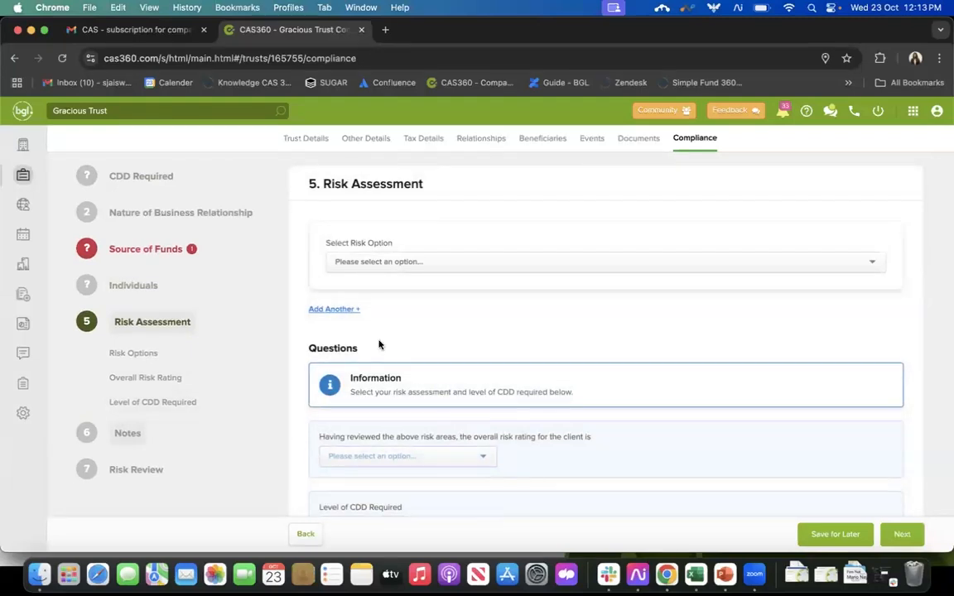
scroll(419, 389, "down", 2)
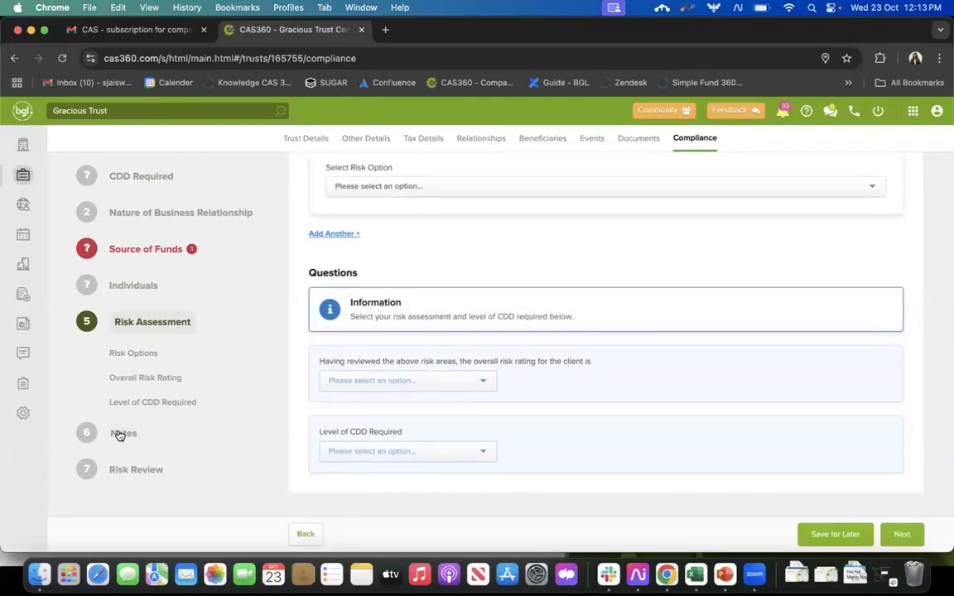
left_click(119, 434)
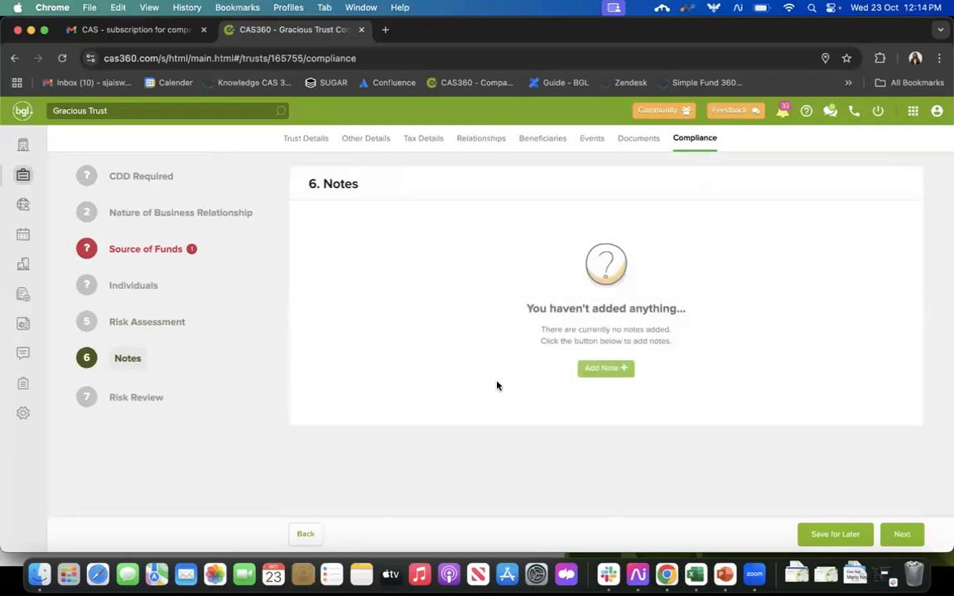
left_click(135, 400)
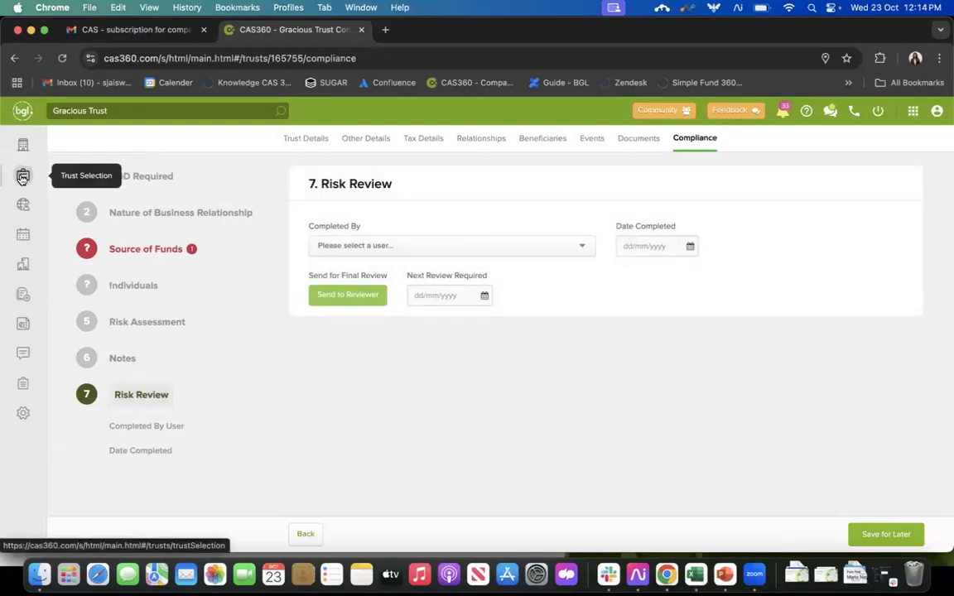
Return to the company list, discarding the unsaved Gracious Trust changes, and inspect the annual return, health check and AML/CDD alerts
left_click(22, 143)
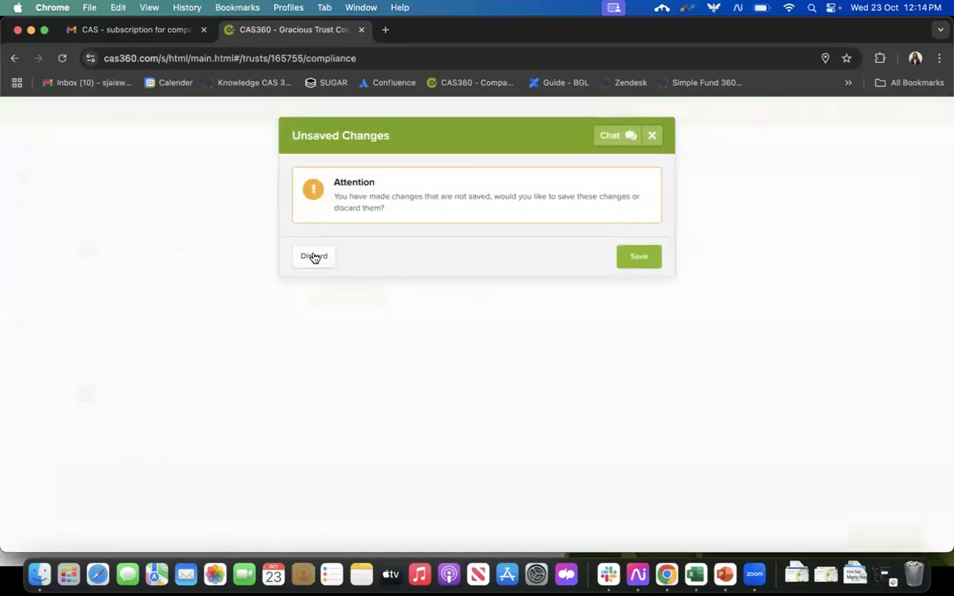
left_click(314, 256)
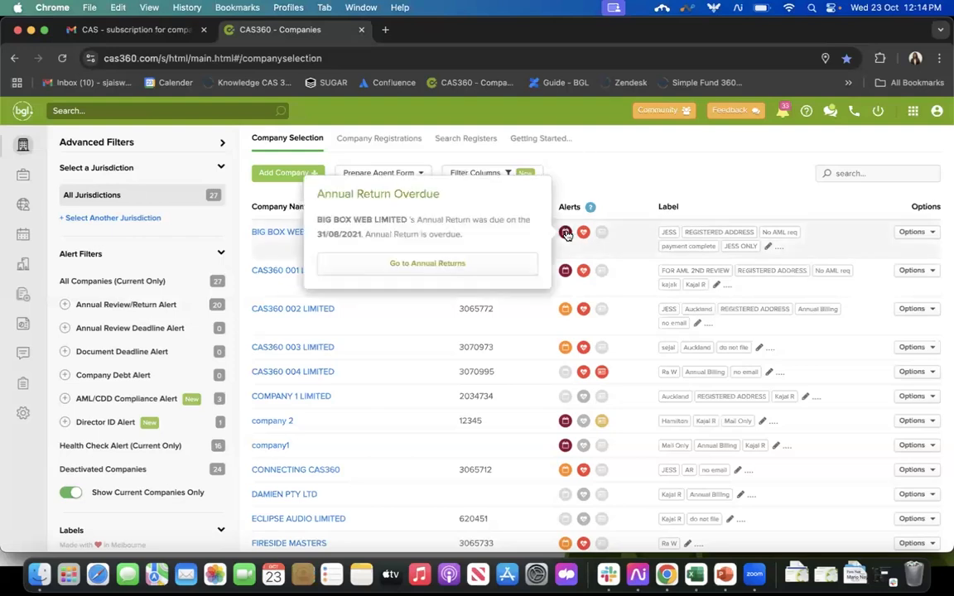
mouse_move(584, 234)
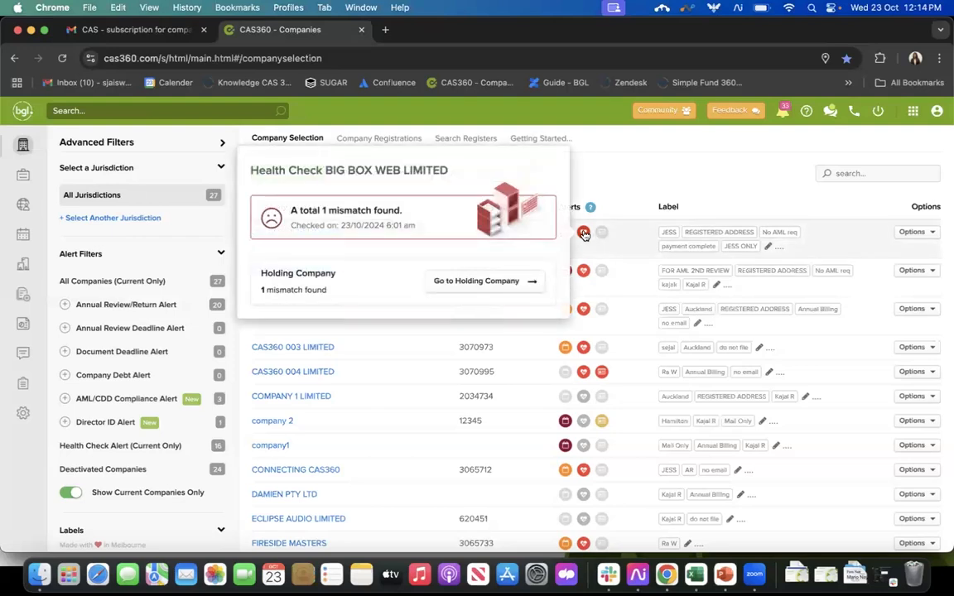
mouse_move(602, 373)
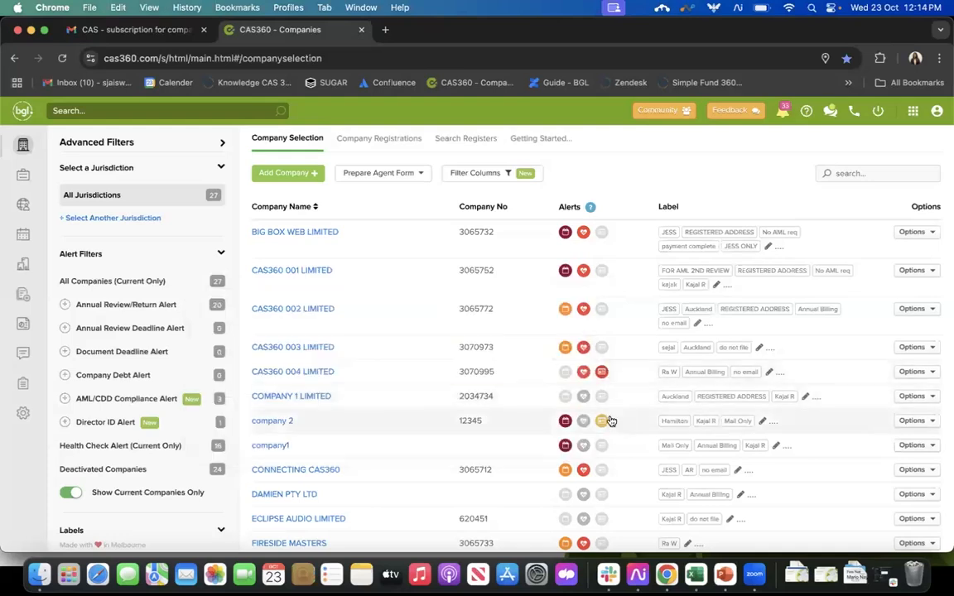
mouse_move(604, 422)
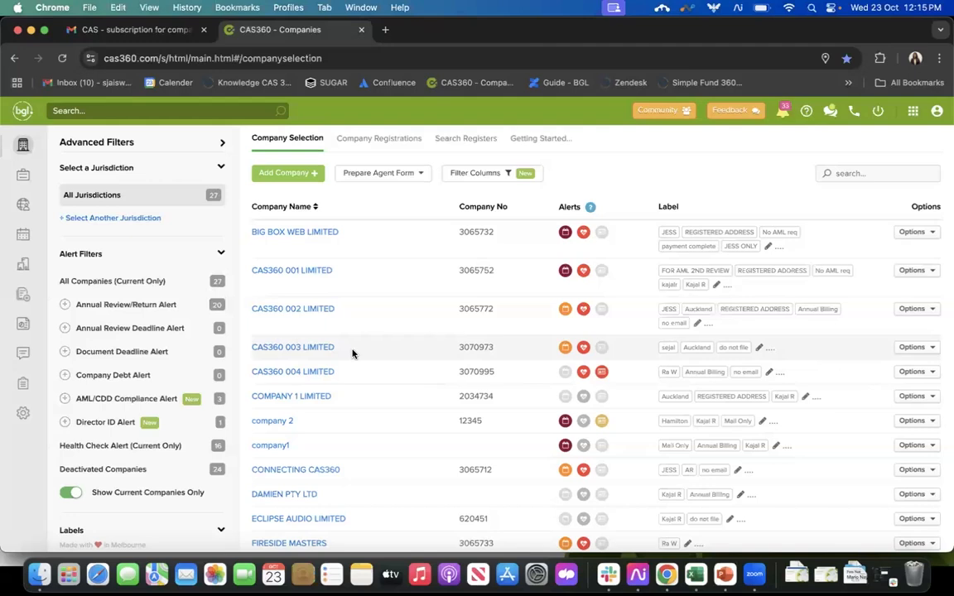
Find the individual by first name in Global Contacts and open that contact's compliance record
left_click(23, 204)
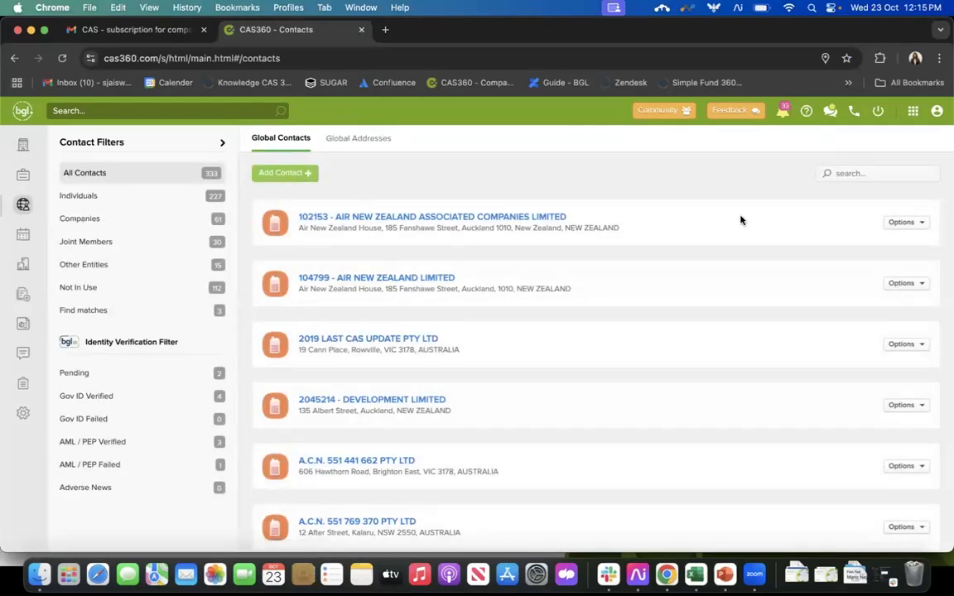
left_click(855, 171)
type("Ronald")
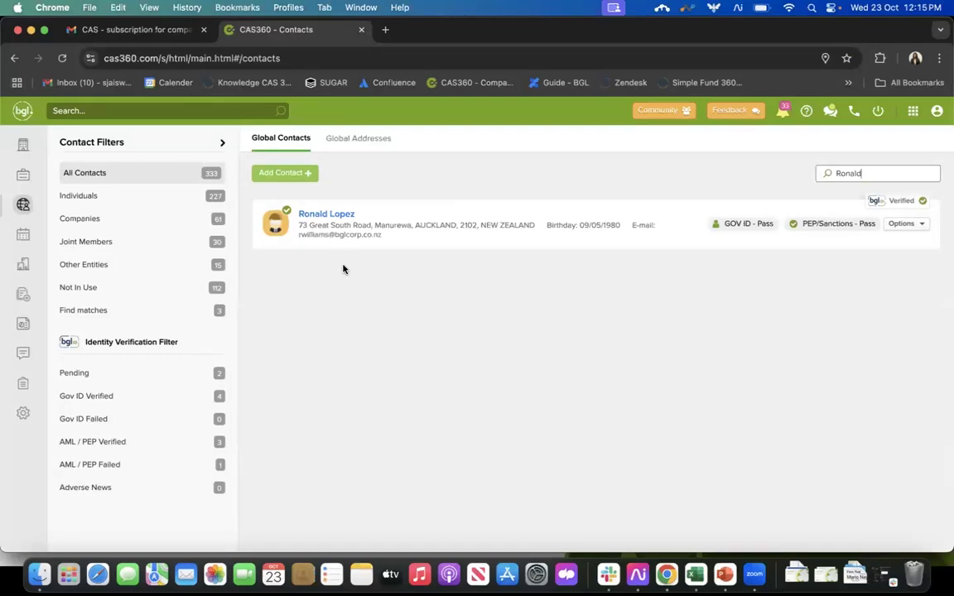
left_click(323, 217)
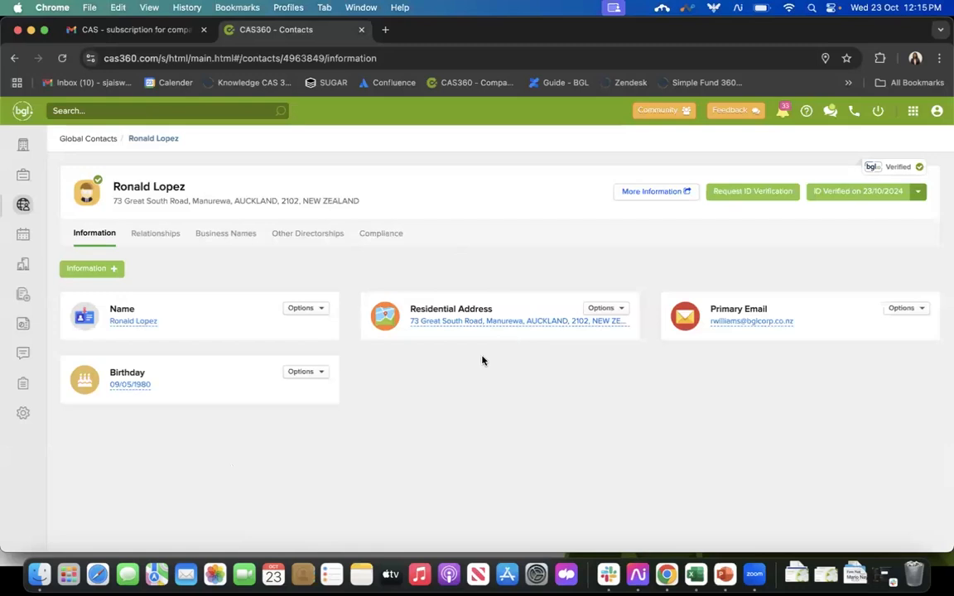
left_click(384, 236)
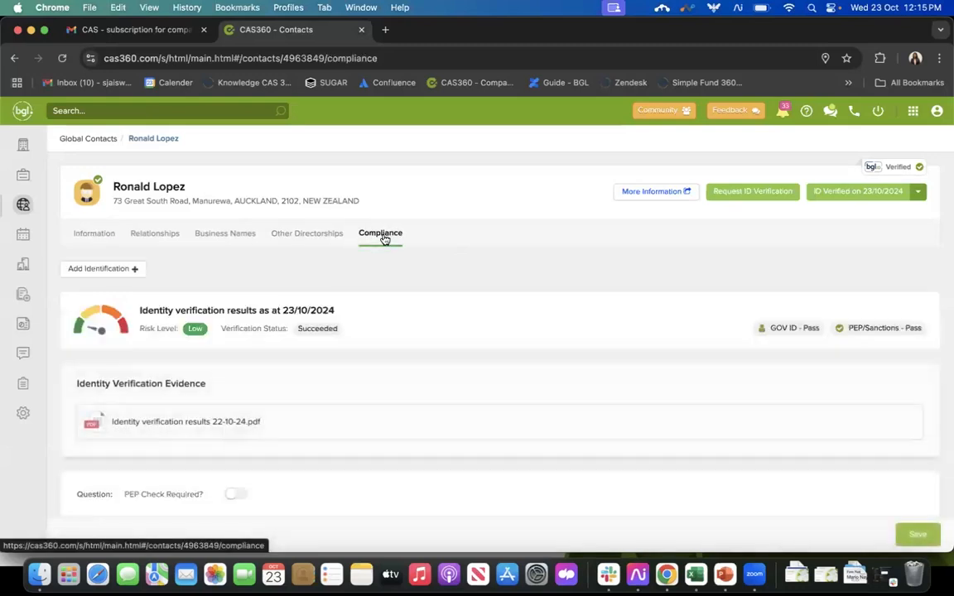
Examine the identification types that can be added, the identity verification results and the driver's licence details of the contact
left_click(108, 270)
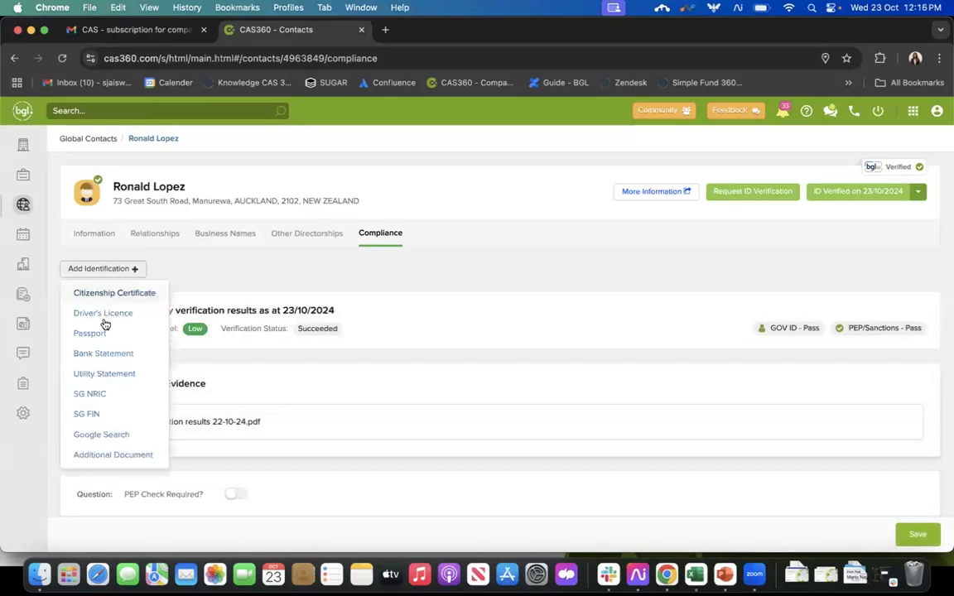
left_click(213, 269)
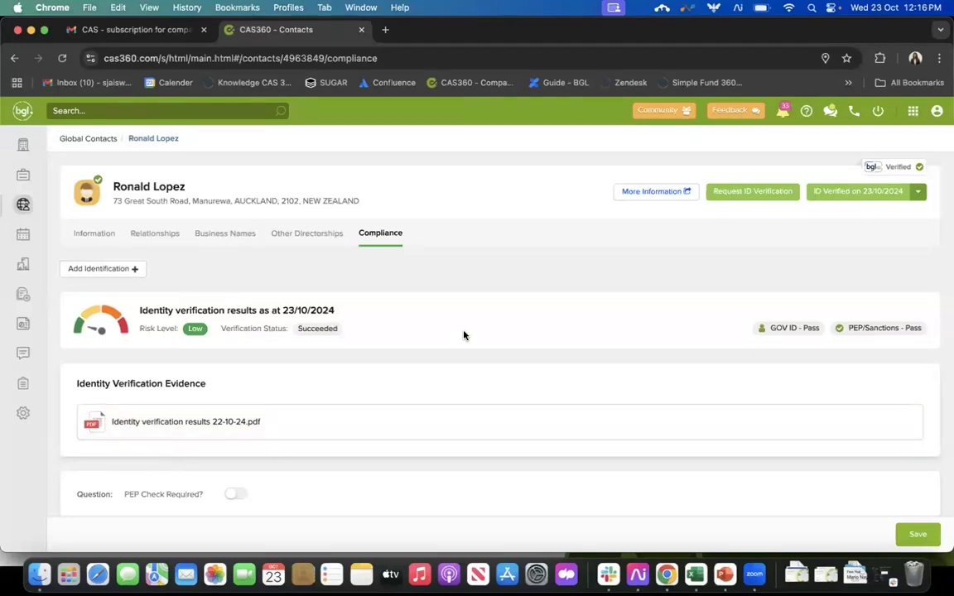
scroll(322, 351, "down", 3)
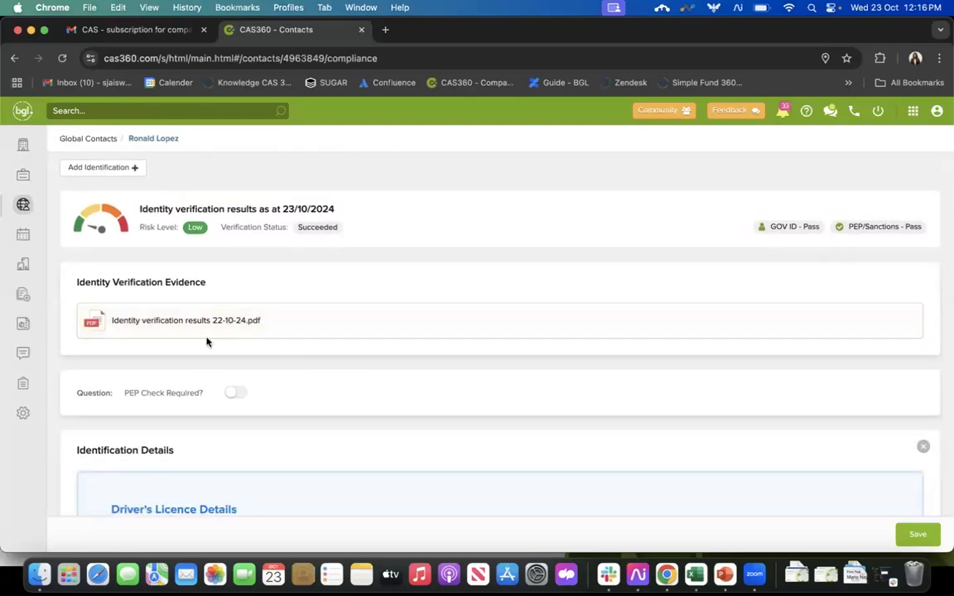
scroll(352, 368, "down", 4)
scroll(351, 369, "down", 10)
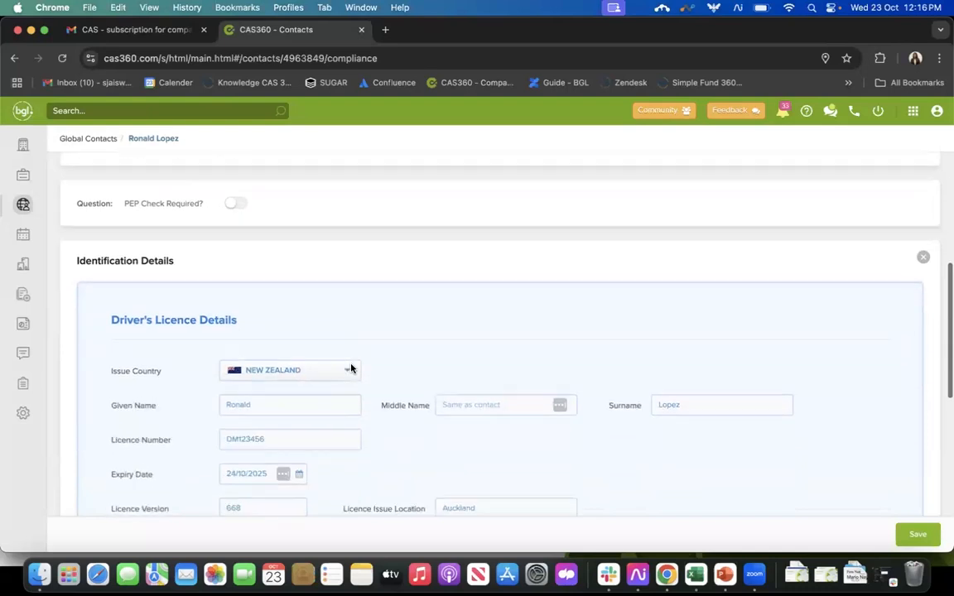
scroll(351, 368, "up", 5)
scroll(351, 368, "up", 3)
scroll(351, 369, "down", 3)
scroll(351, 368, "up", 1)
scroll(351, 368, "up", 10)
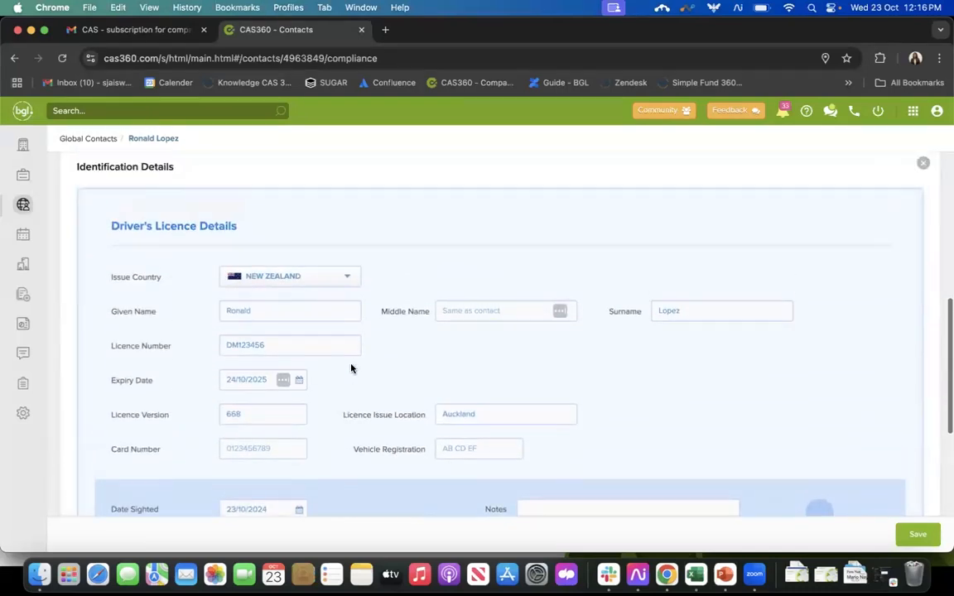
scroll(351, 368, "up", 2)
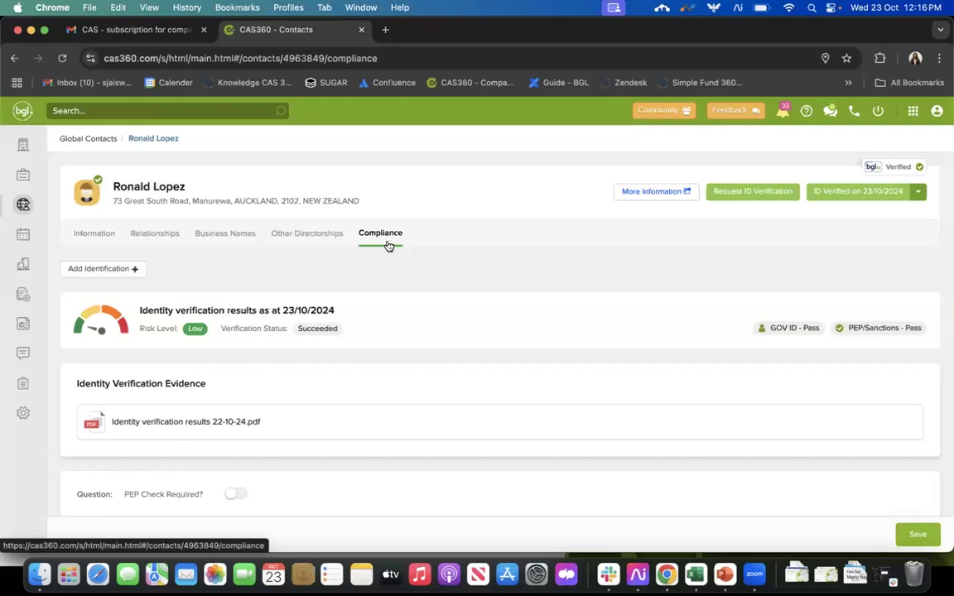
left_click(119, 272)
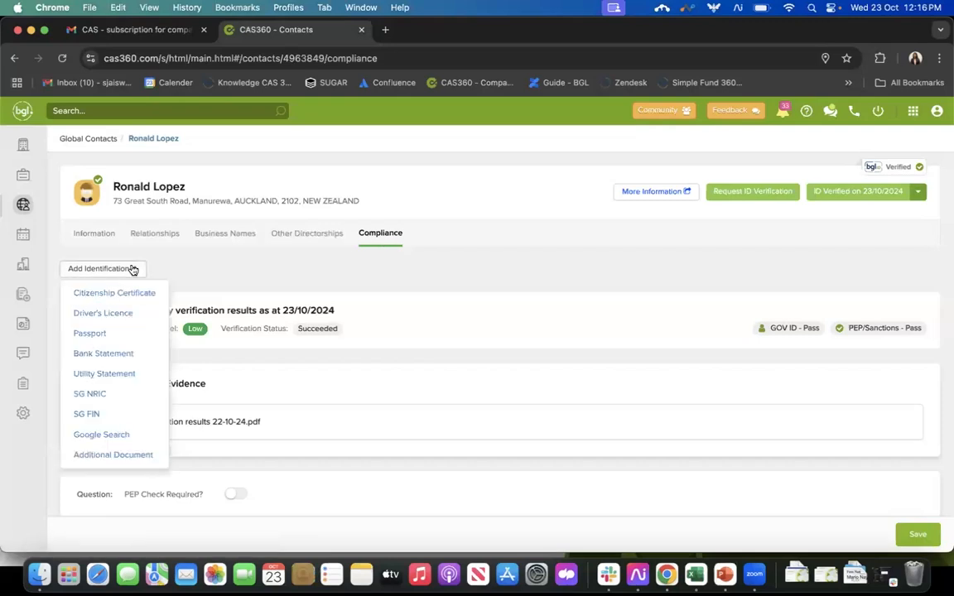
mouse_move(817, 196)
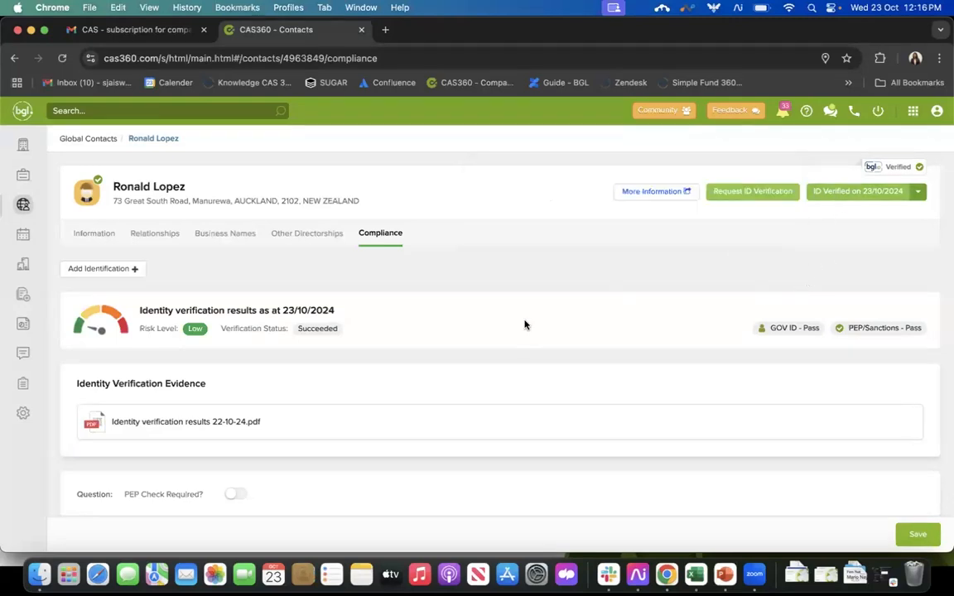
Set the expiry date of the contact's driver's licence to 28/10/2025 and save the compliance record
scroll(524, 324, "down", 5)
scroll(524, 324, "down", 5)
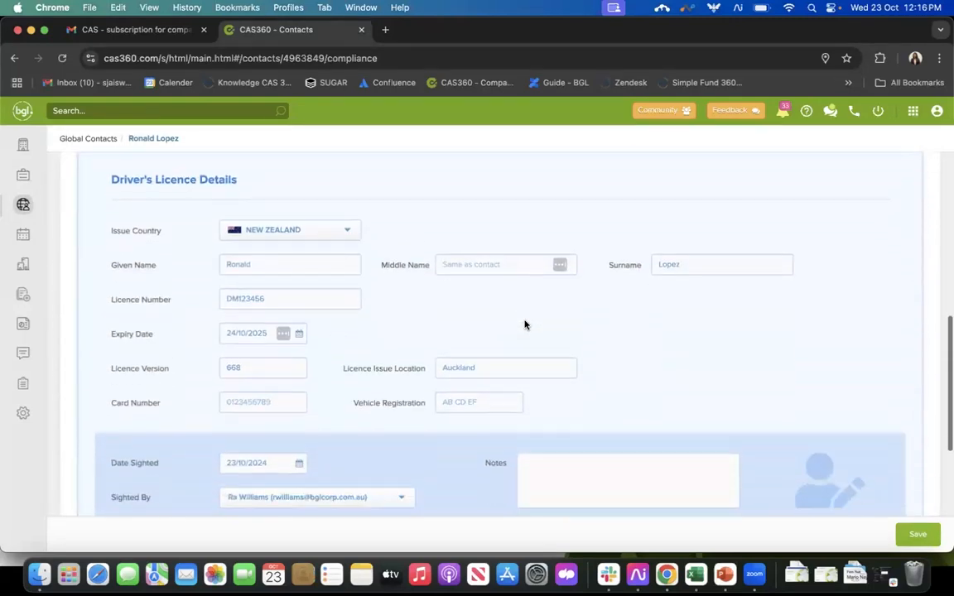
left_click(300, 465)
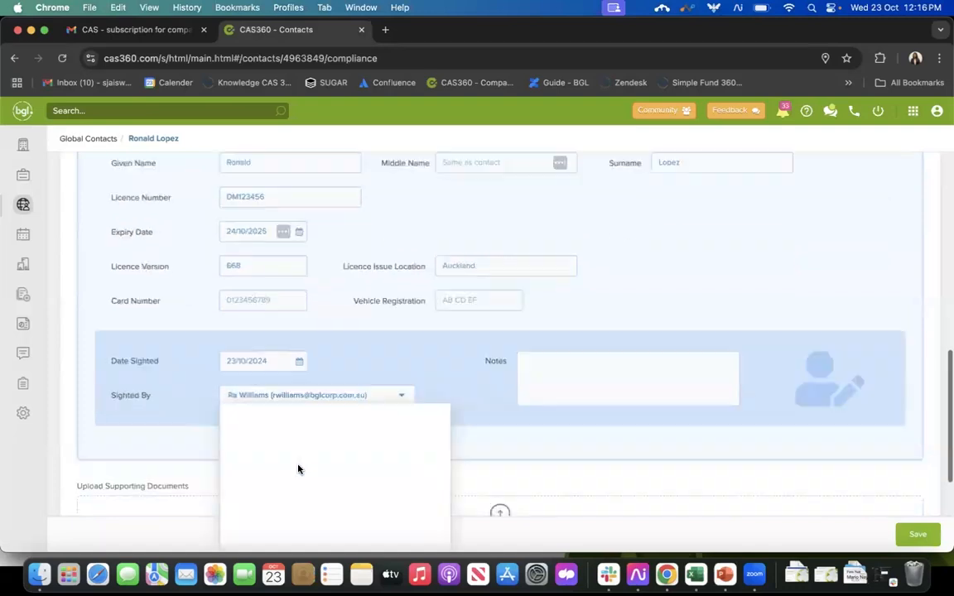
scroll(369, 247, "up", 3)
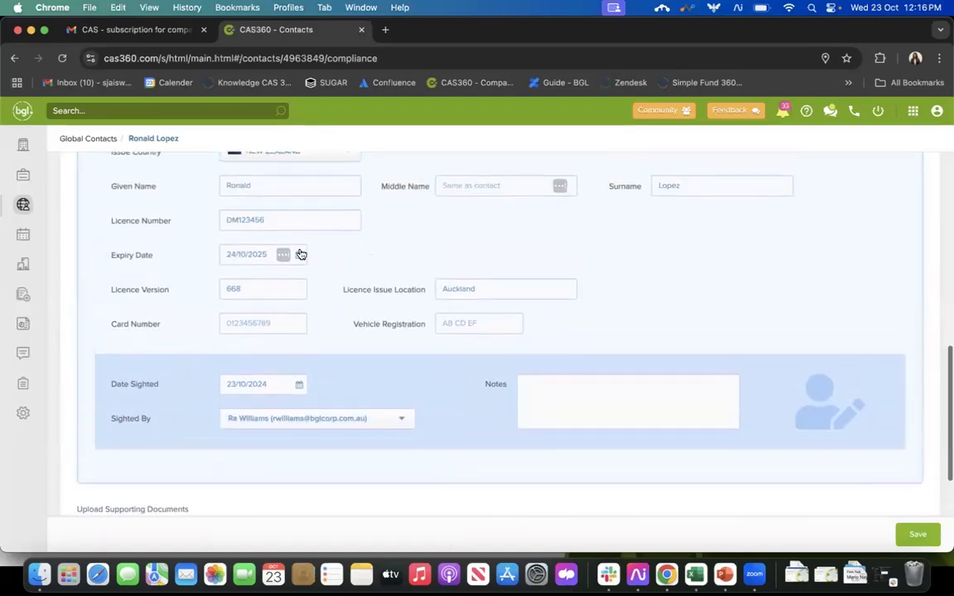
left_click(299, 255)
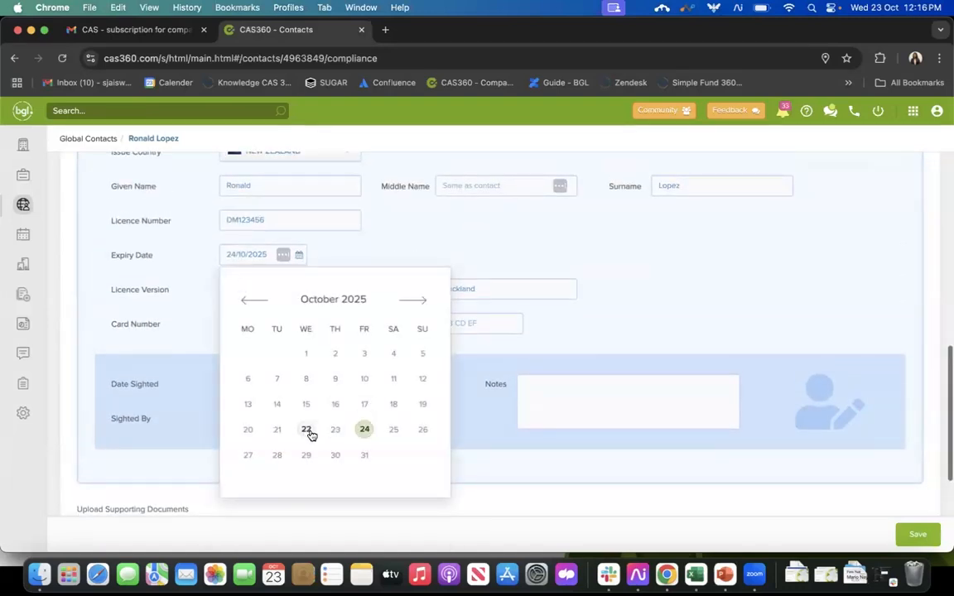
left_click(277, 454)
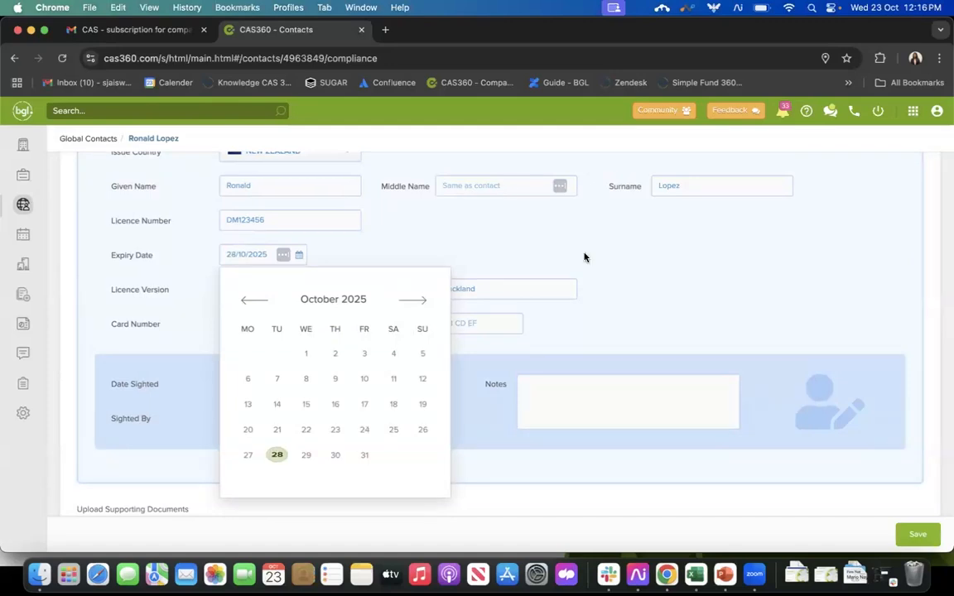
left_click(584, 256)
left_click(919, 539)
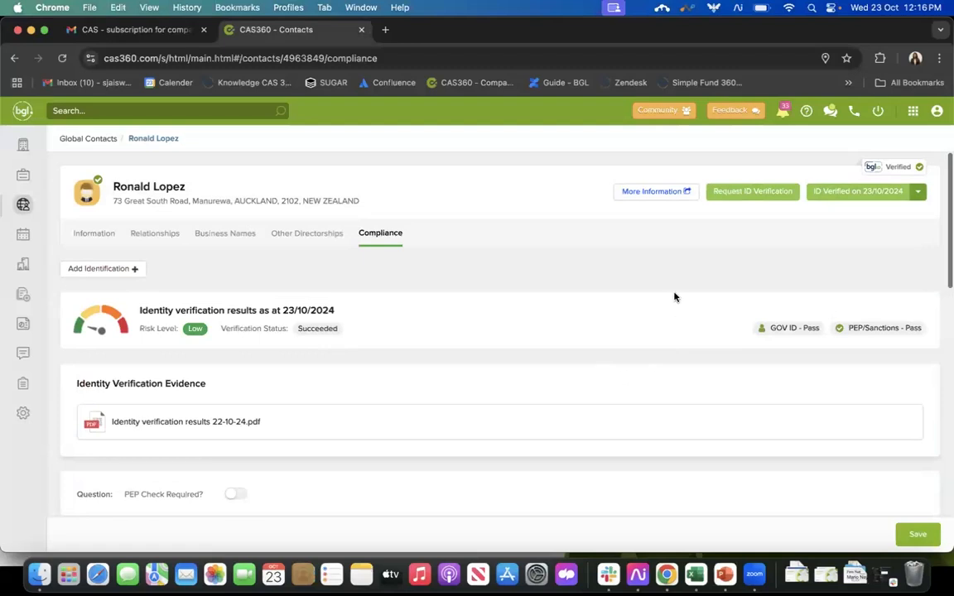
Open an ID verification request for the contact and compare the NZ Government ID Check with its Advanced version, keeping the standard check selected
scroll(351, 340, "down", 2)
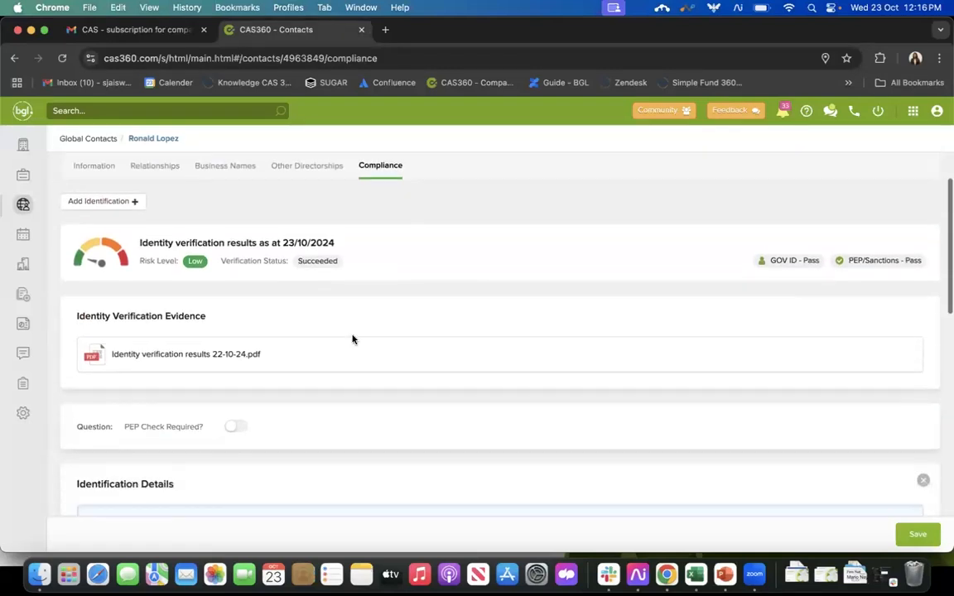
scroll(352, 339, "up", 2)
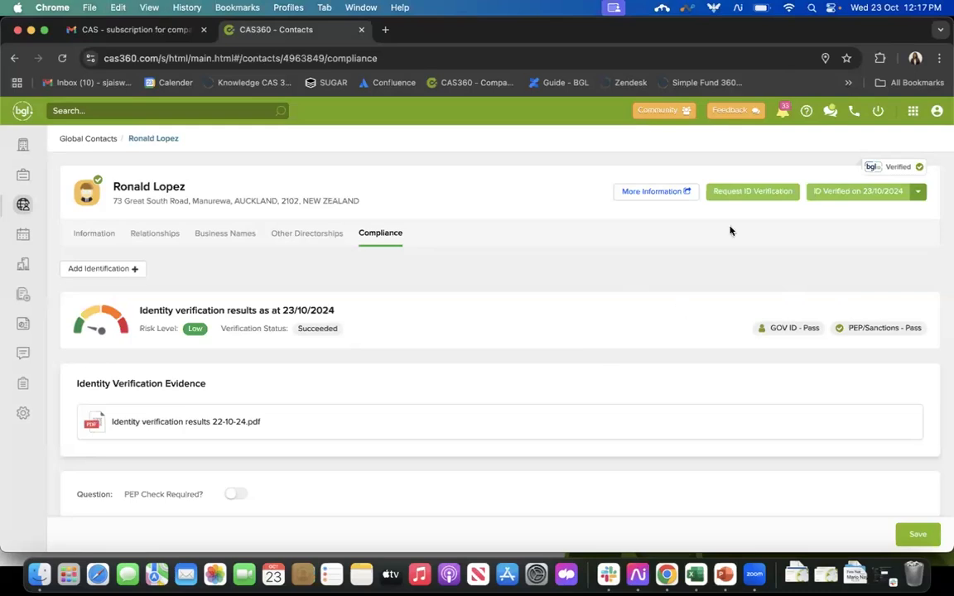
left_click(747, 193)
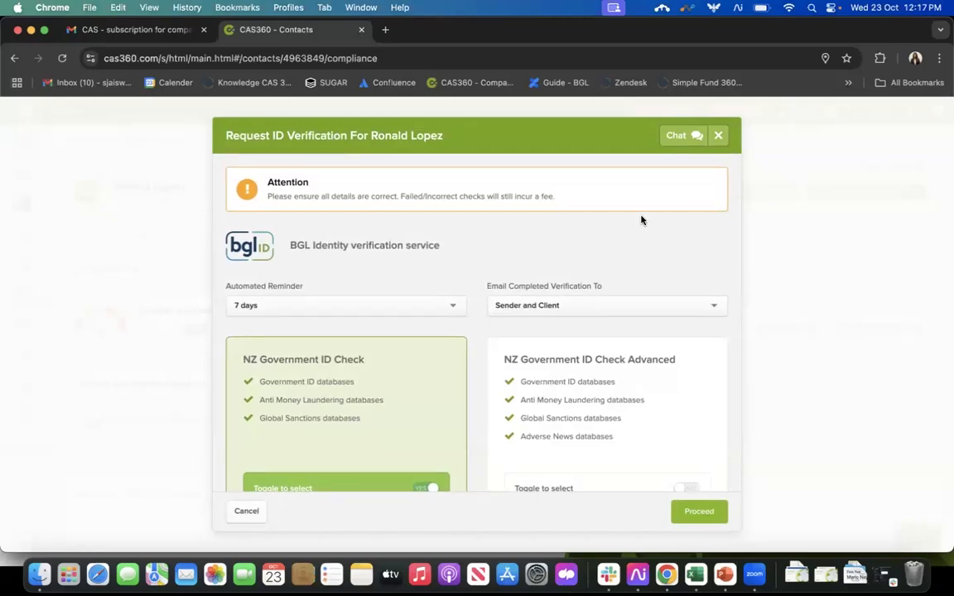
scroll(596, 348, "down", 3)
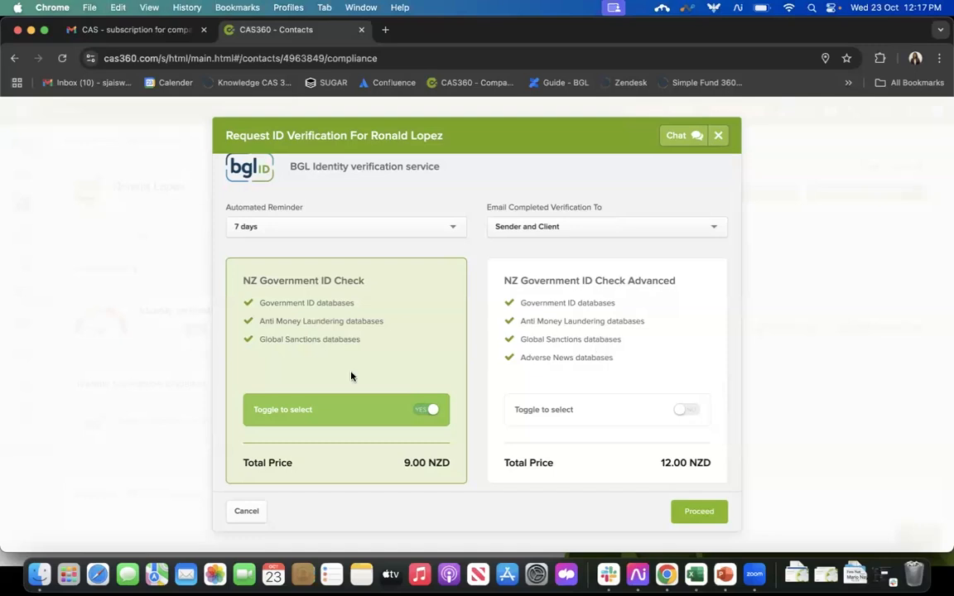
scroll(309, 464, "down", 1)
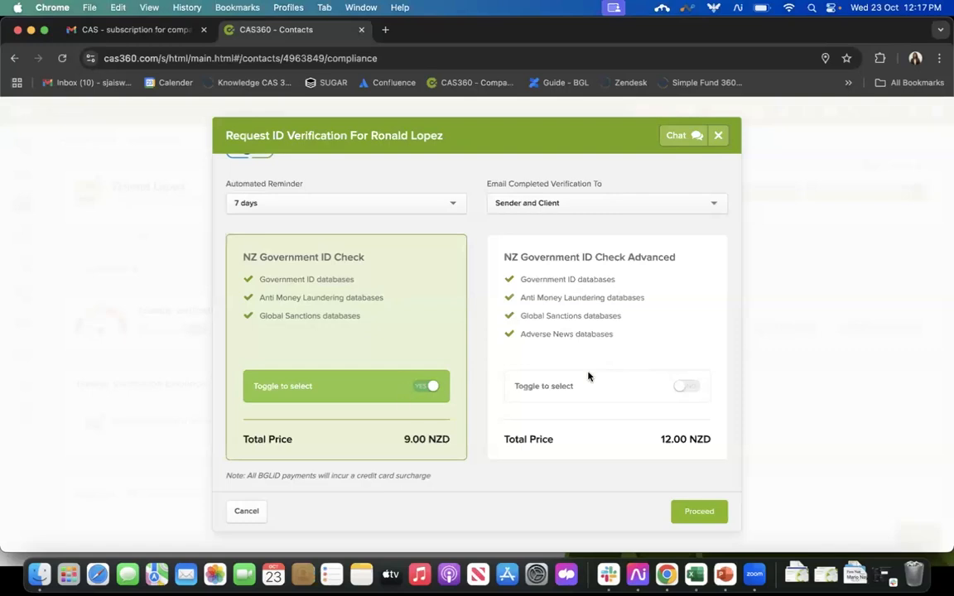
left_click(693, 389)
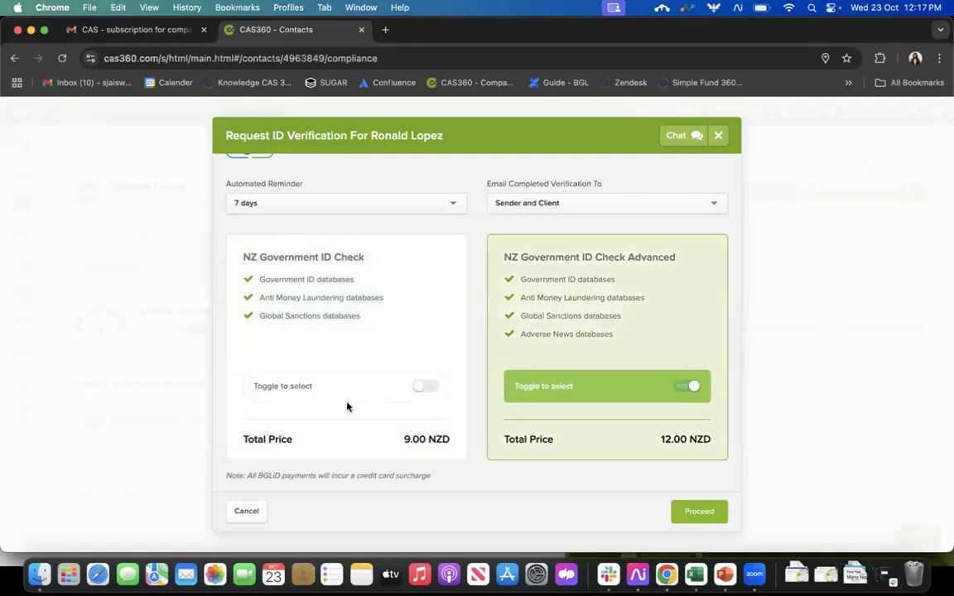
left_click(428, 388)
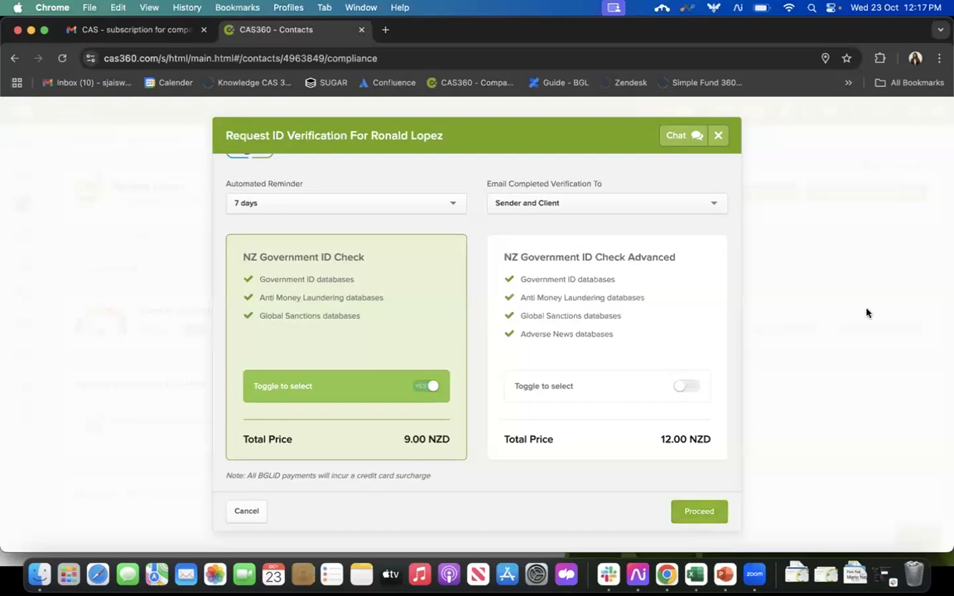
scroll(605, 275, "up", 3)
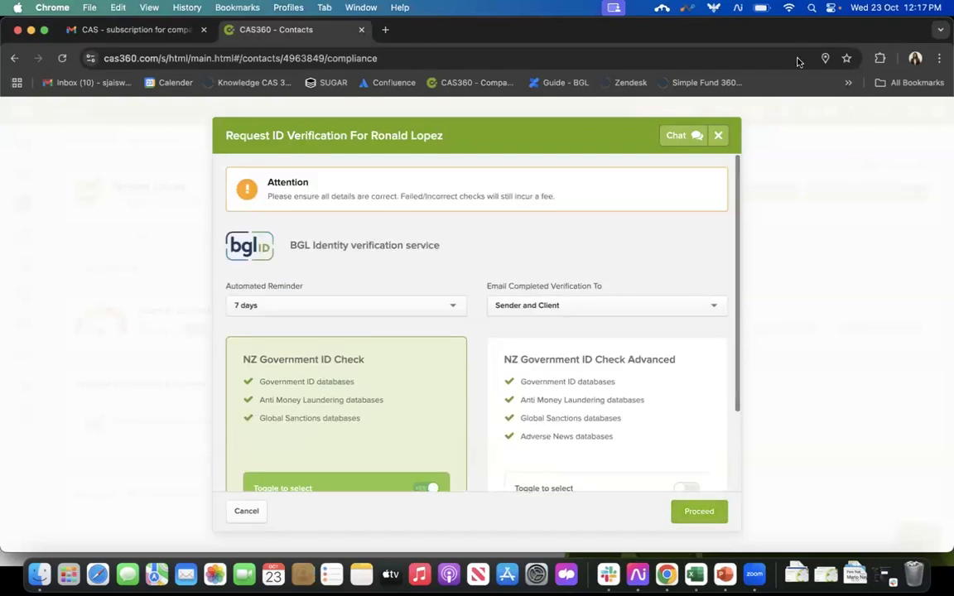
Close the contact's ID verification request without proceeding and return to the company selection list by way of Global Contacts
left_click(720, 135)
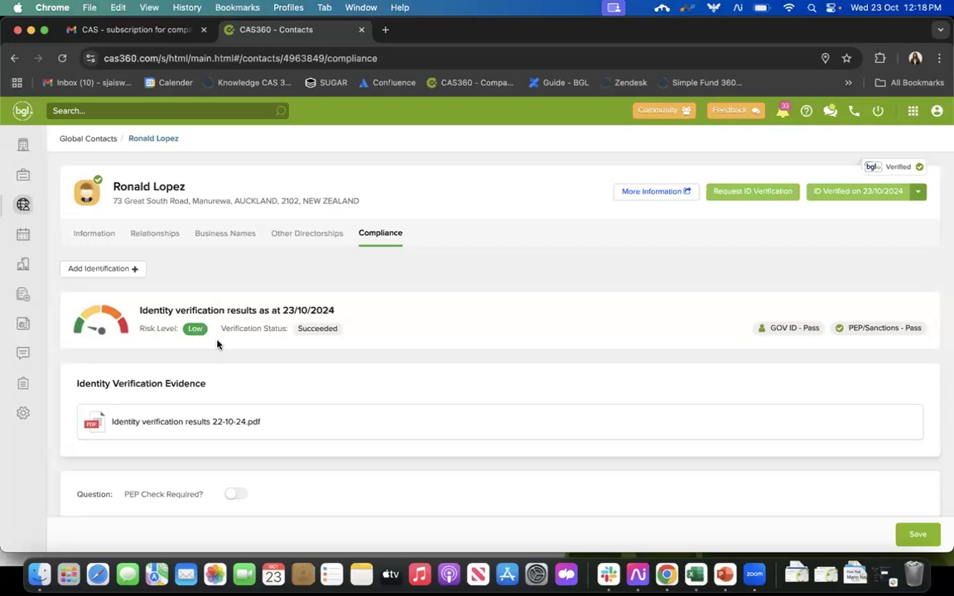
left_click(23, 205)
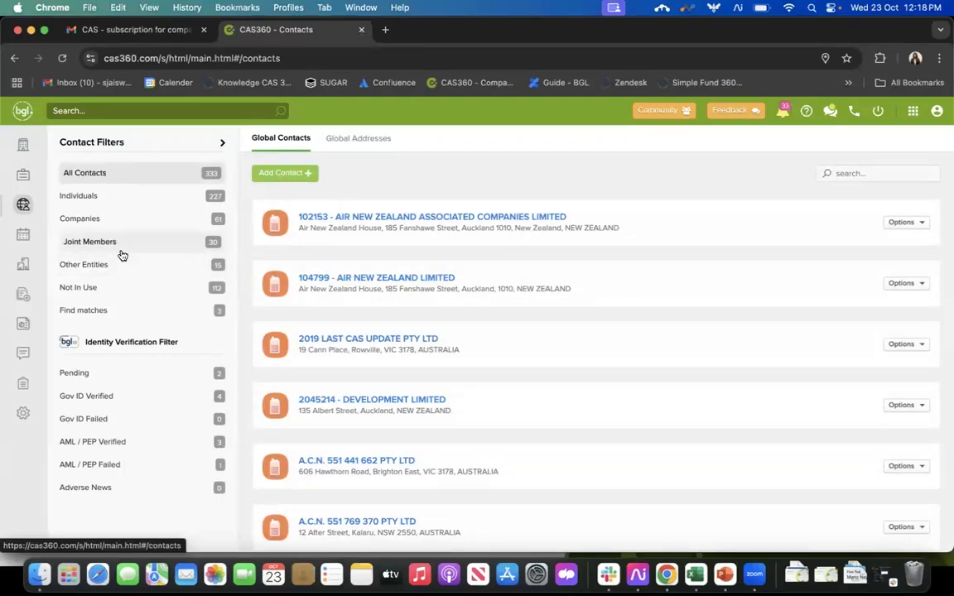
left_click(23, 146)
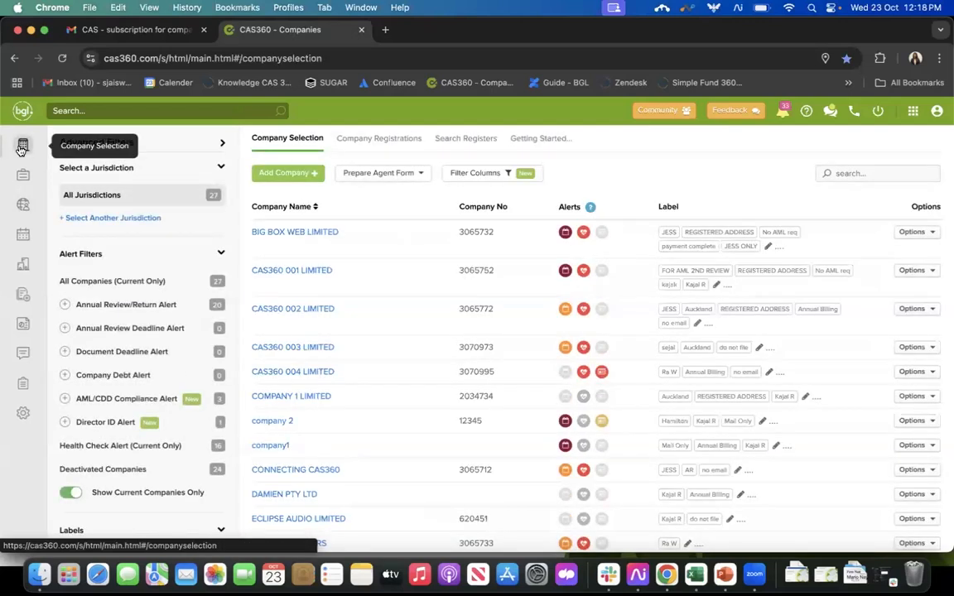
Open the Compliance Report from the AML Reports group of the reports page
left_click(24, 385)
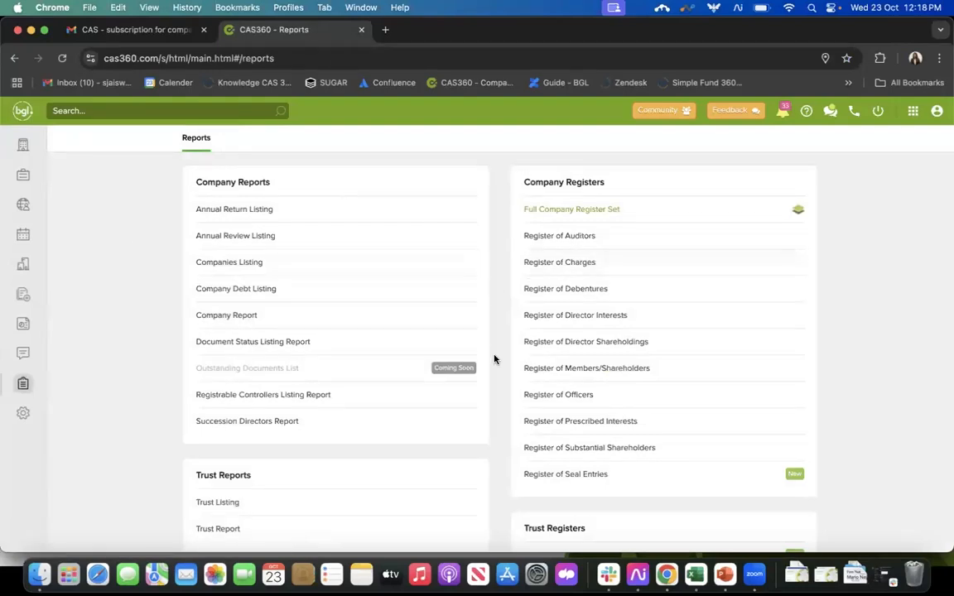
scroll(495, 358, "down", 4)
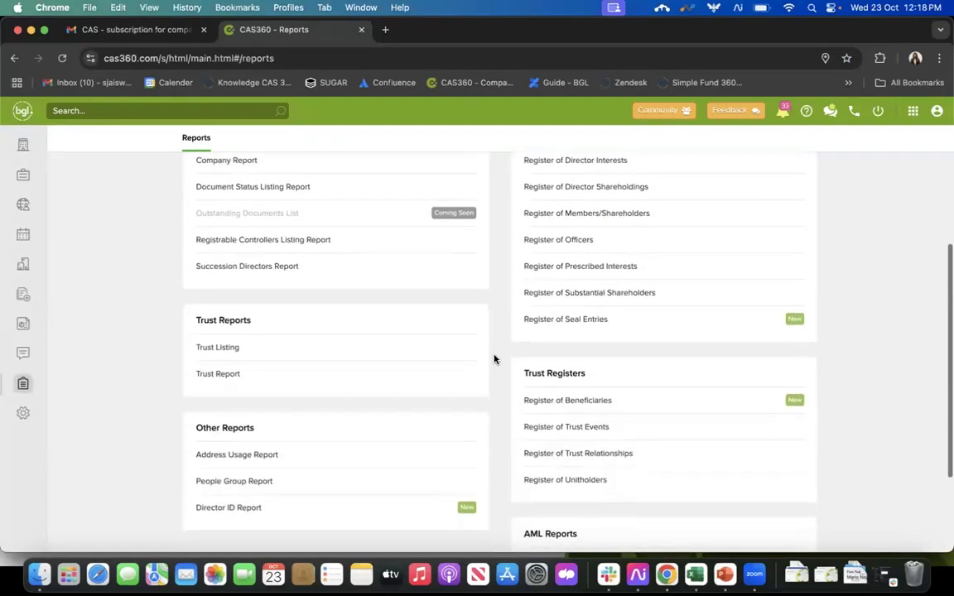
scroll(494, 359, "down", 3)
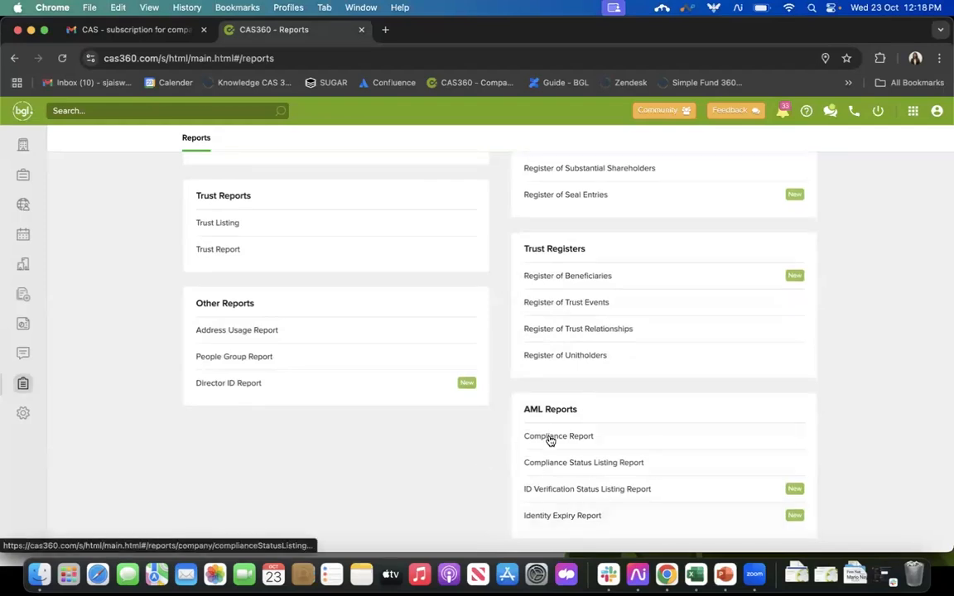
left_click(594, 436)
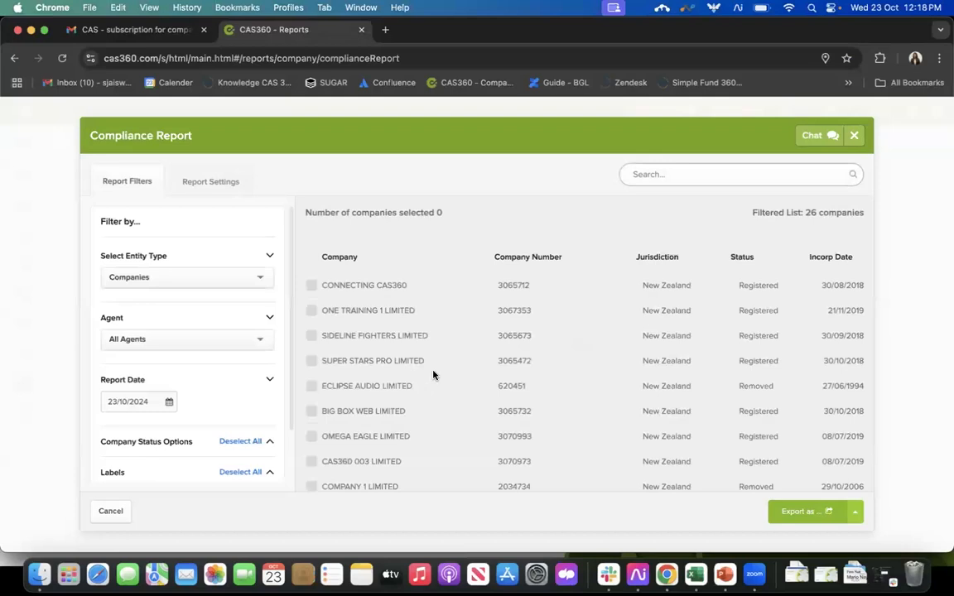
Select ONE TRAINING 1, SIDELINE FIGHTERS, SUPER STARS PRO, ECLIPSE AUDIO and BIG BOX WEB LIMITED for the Compliance Report
scroll(432, 375, "down", 5)
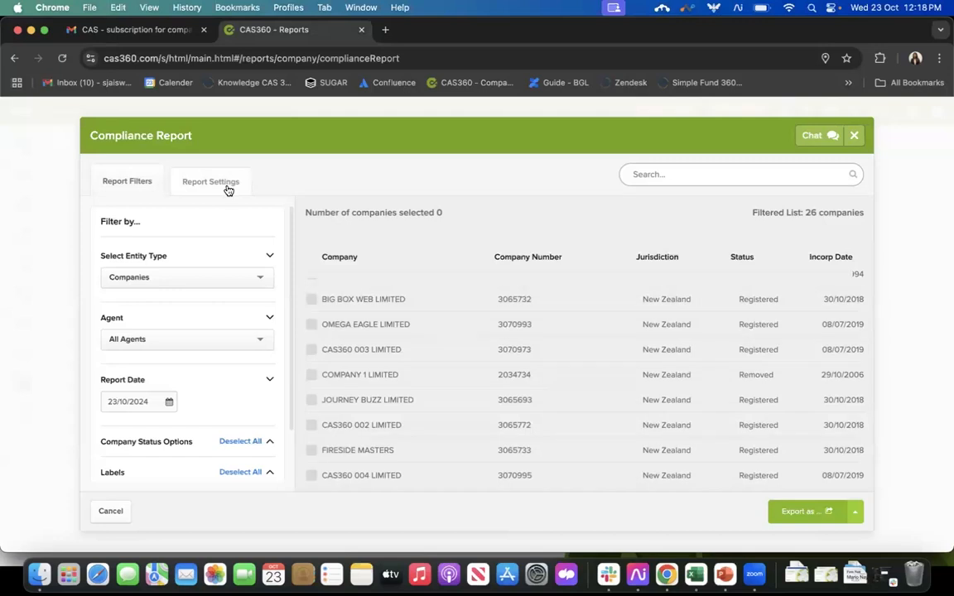
scroll(323, 332, "up", 3)
left_click(311, 310)
left_click(312, 335)
left_click(311, 361)
left_click(311, 386)
left_click(312, 412)
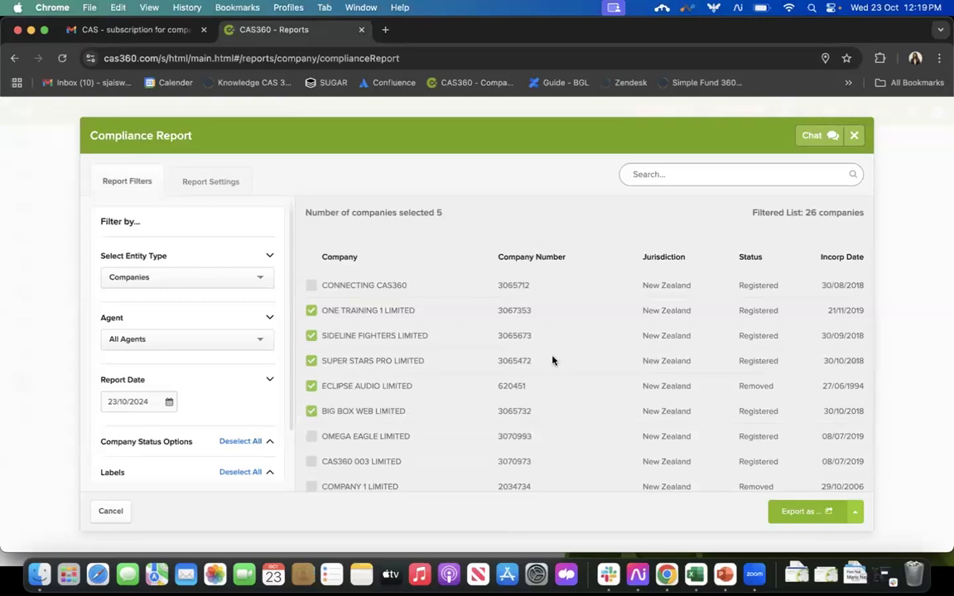
Examine the export formats and download options of the Compliance Report, and close it without exporting
left_click(855, 511)
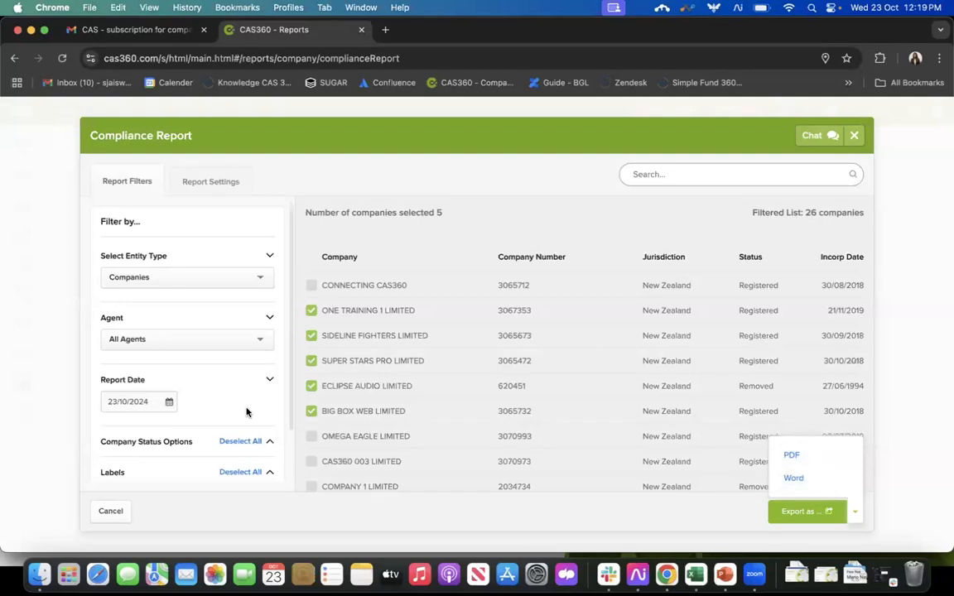
scroll(246, 412, "down", 2)
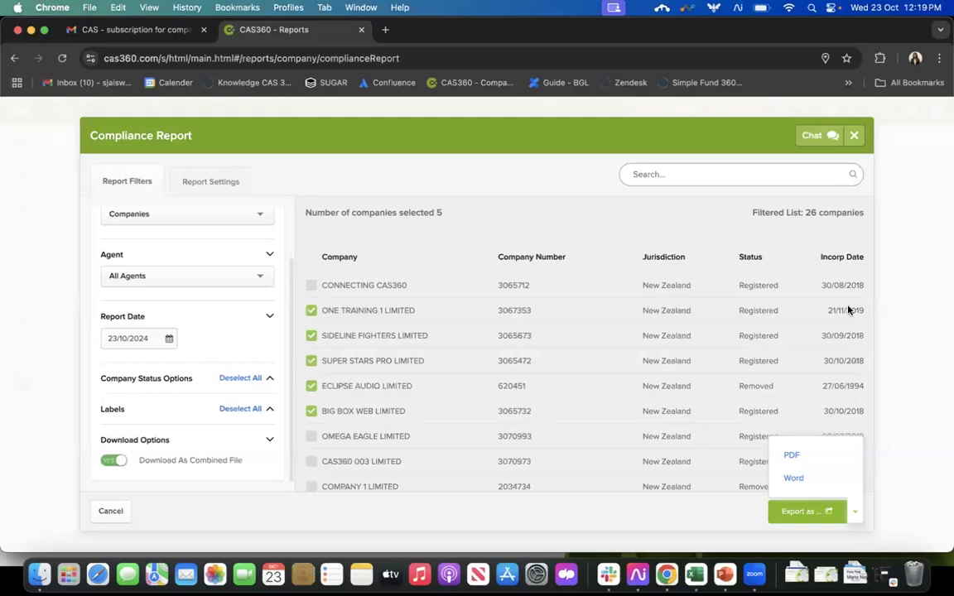
left_click(926, 206)
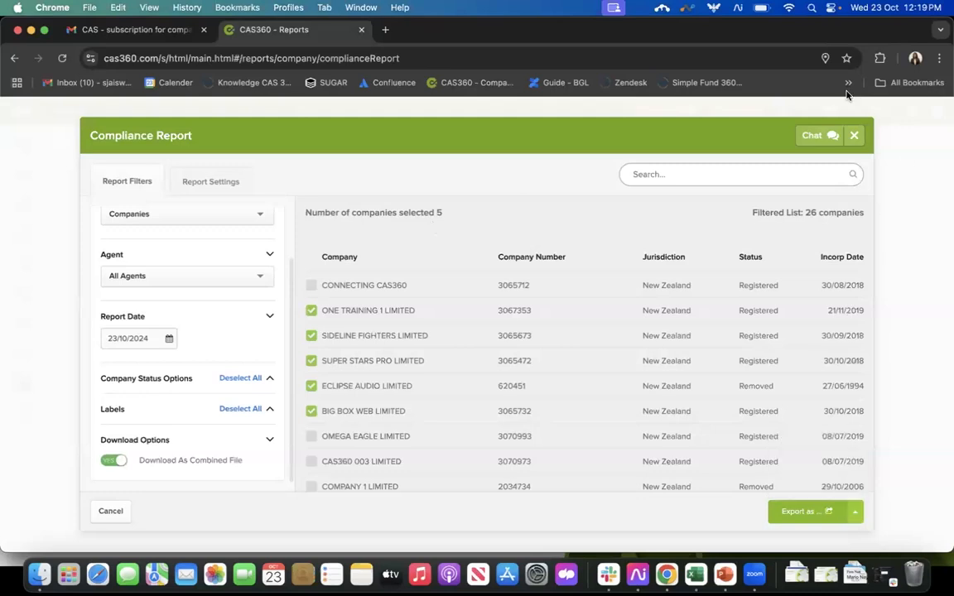
left_click(856, 137)
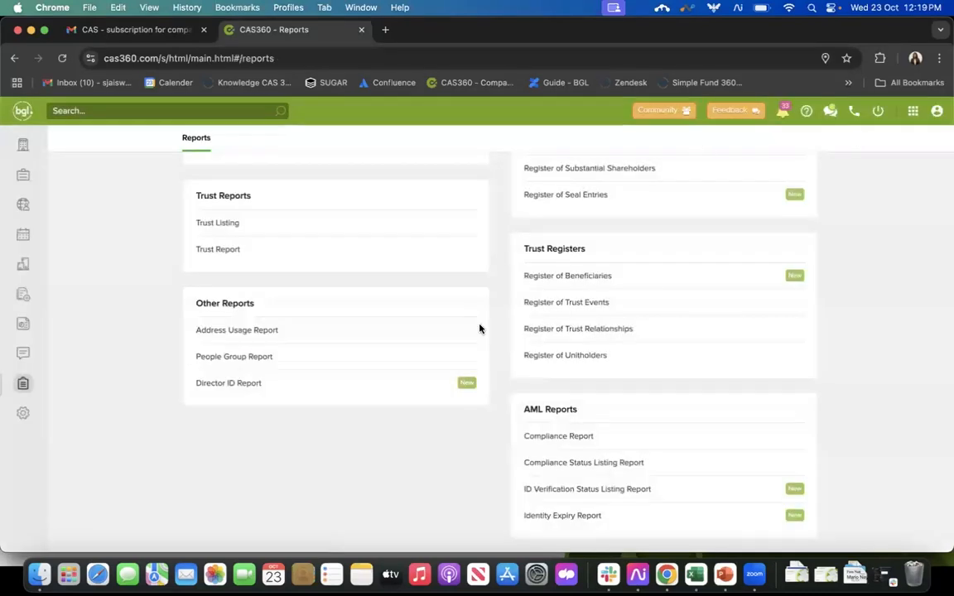
Open the Compliance Status Listing Report, check its export formats and close it without exporting
left_click(616, 465)
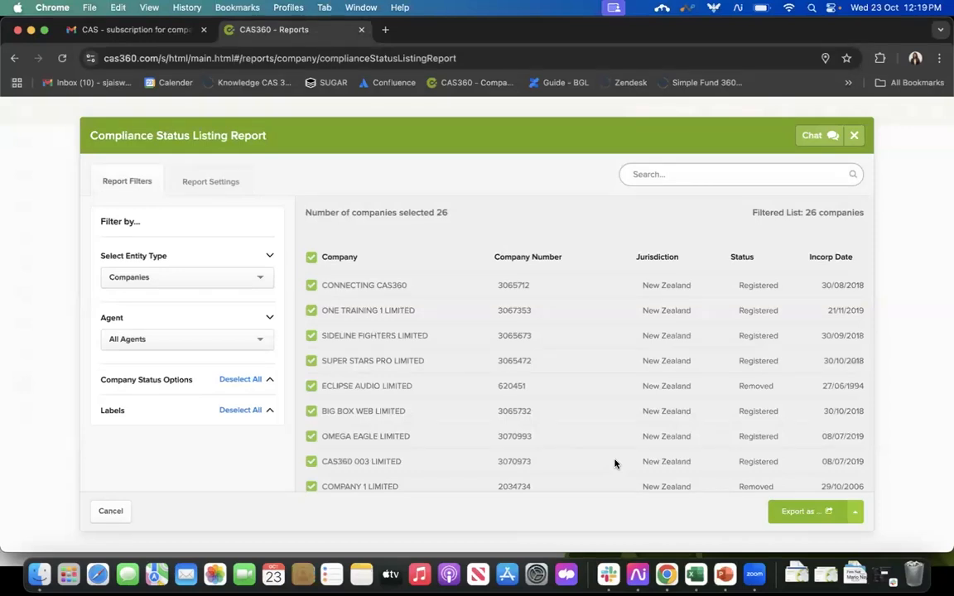
left_click(833, 512)
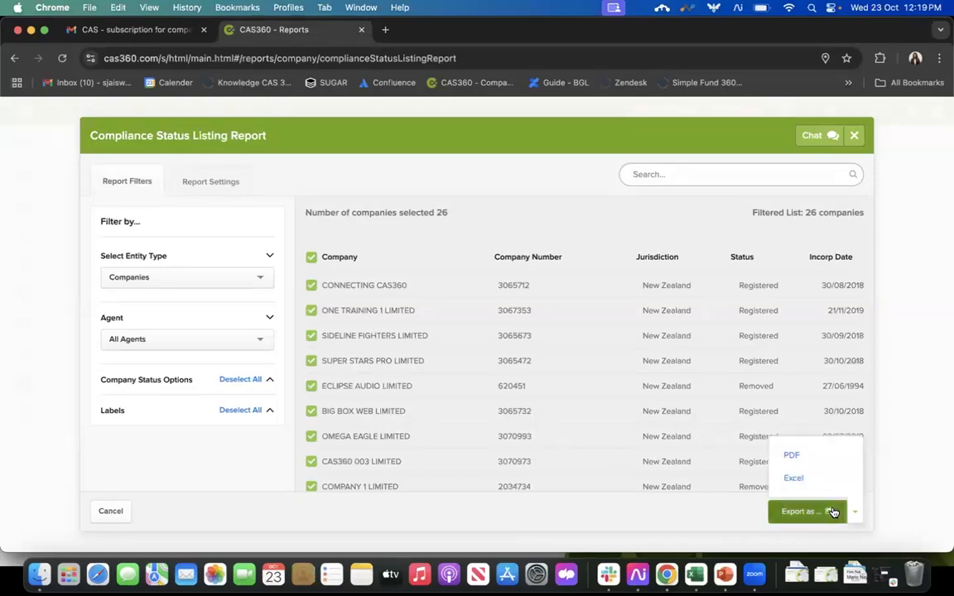
left_click(856, 138)
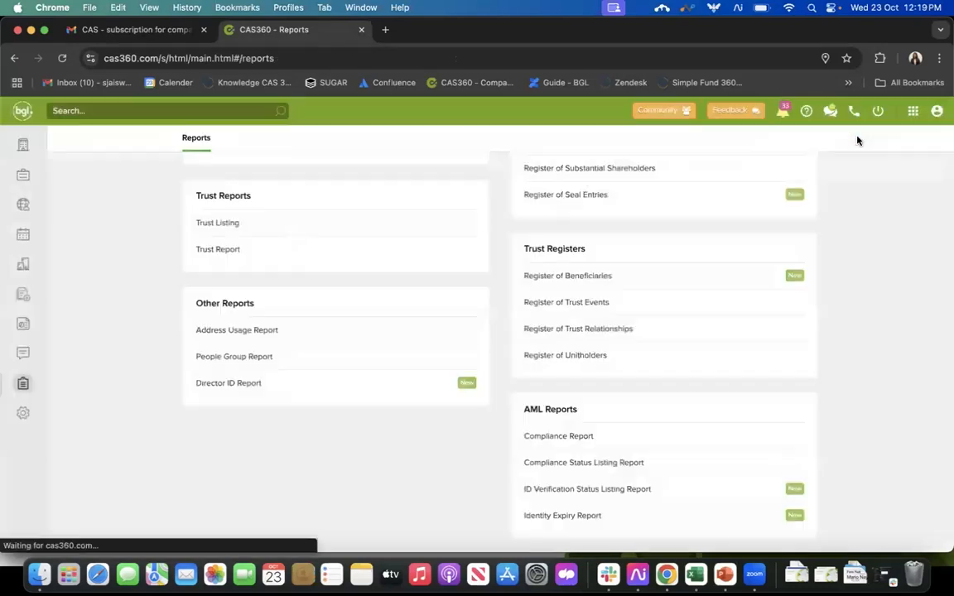
Examine the filters, listed individuals and export formats of the ID Verification Status Listing Report, and close it without exporting
left_click(624, 490)
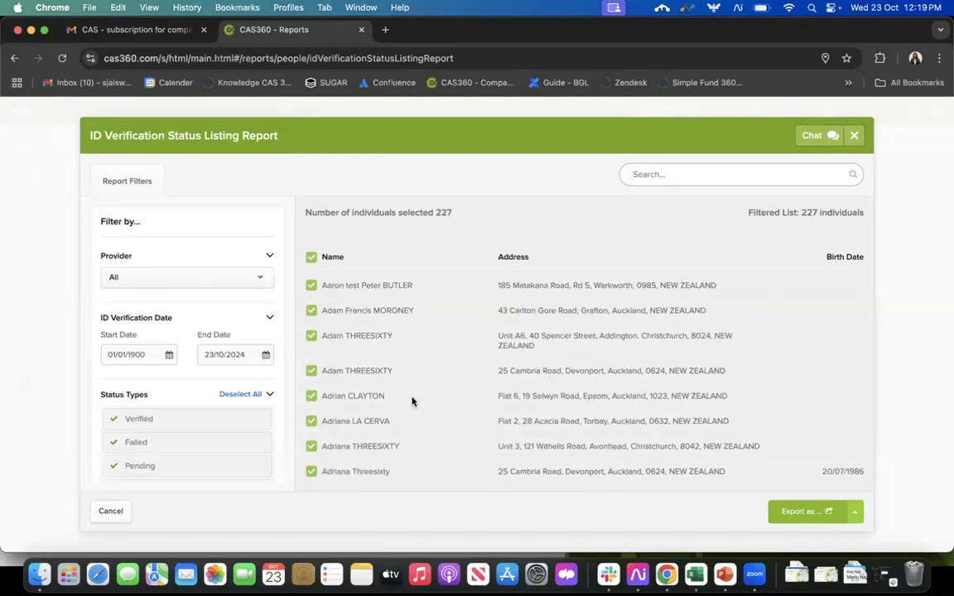
scroll(412, 401, "down", 5)
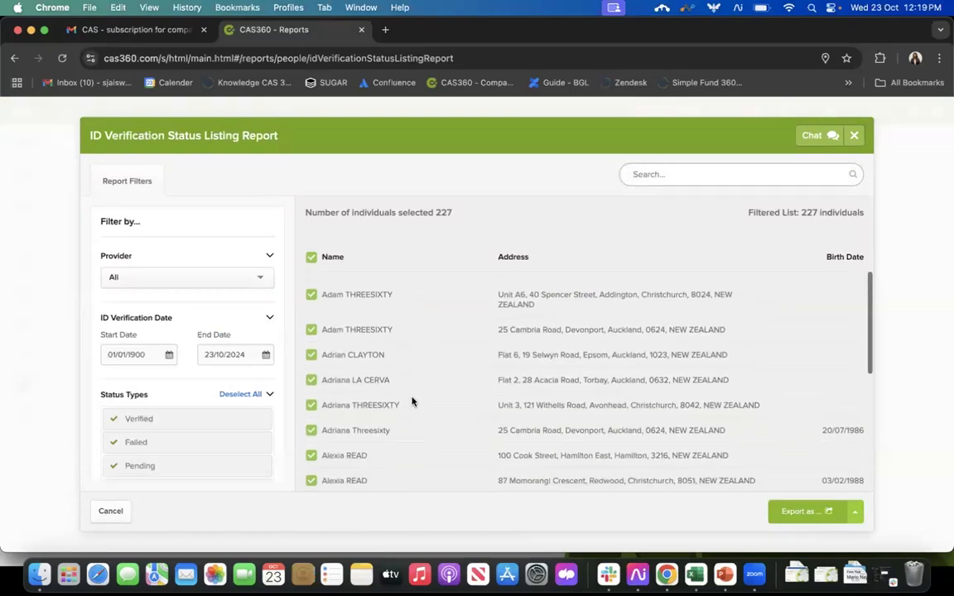
scroll(412, 402, "down", 3)
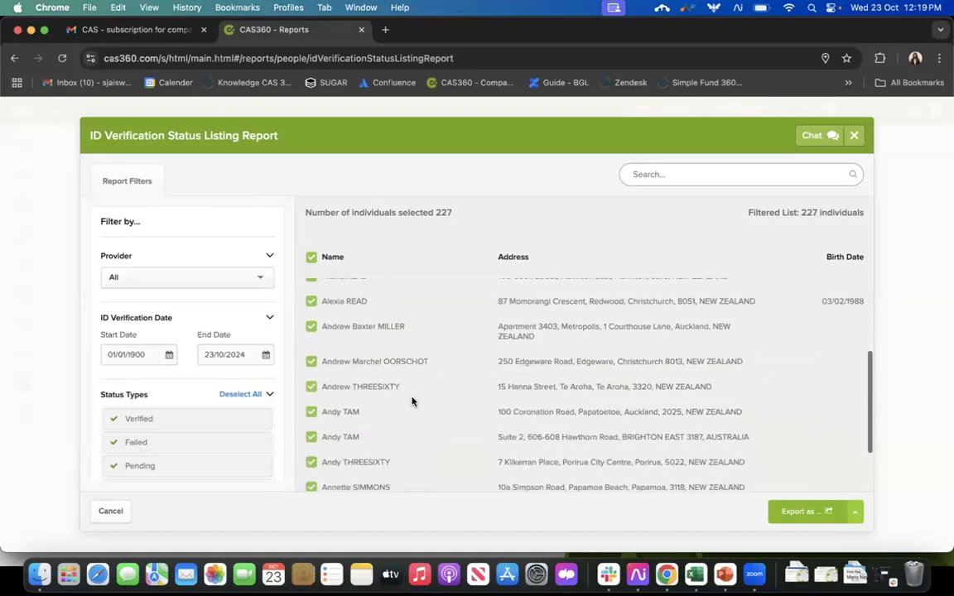
scroll(412, 402, "down", 3)
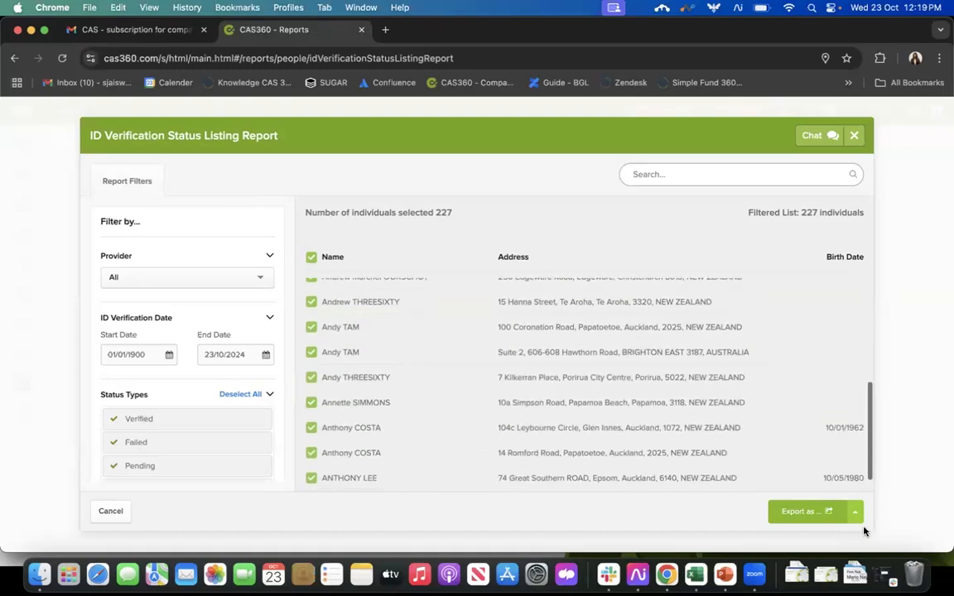
left_click(855, 515)
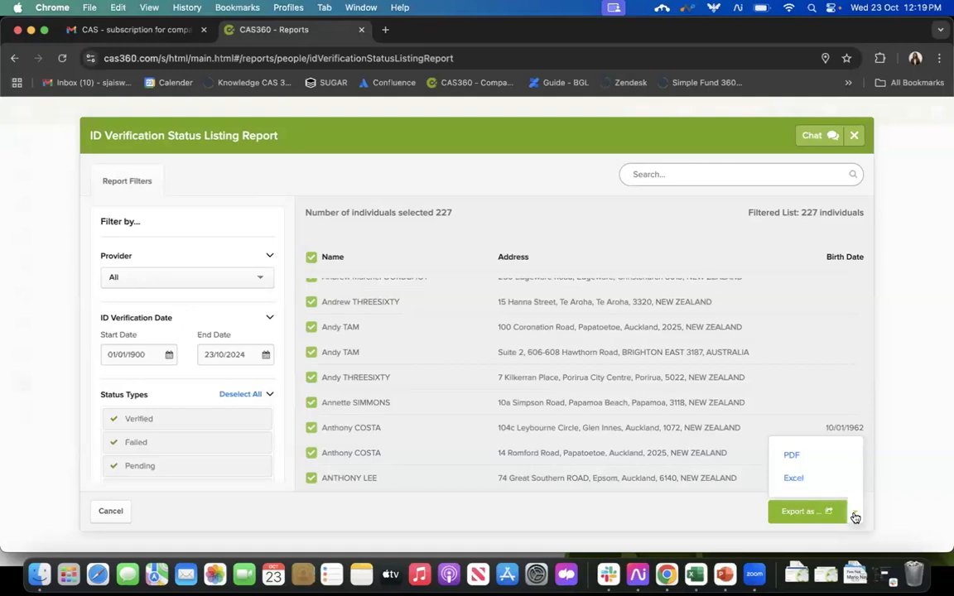
left_click(890, 334)
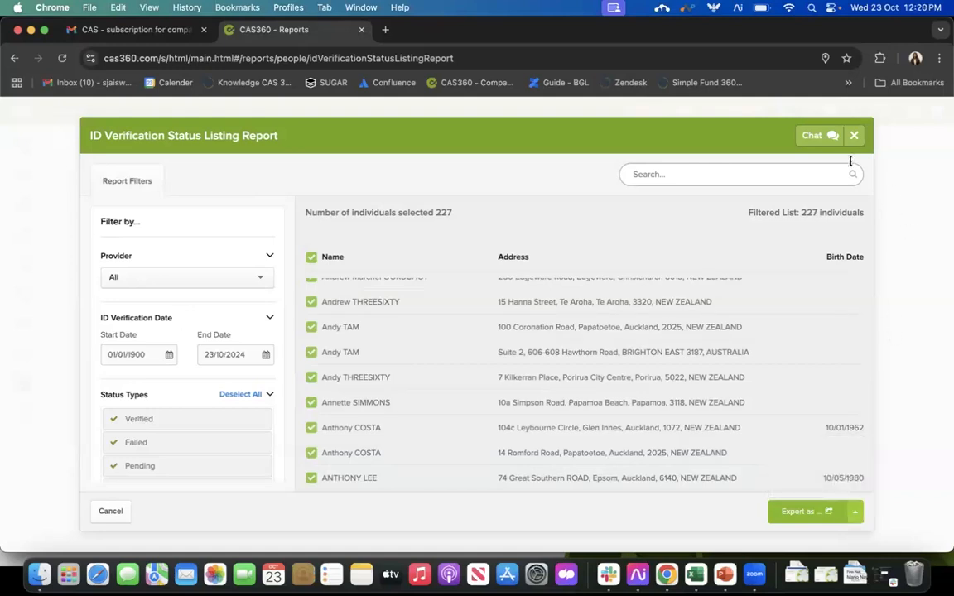
left_click(855, 135)
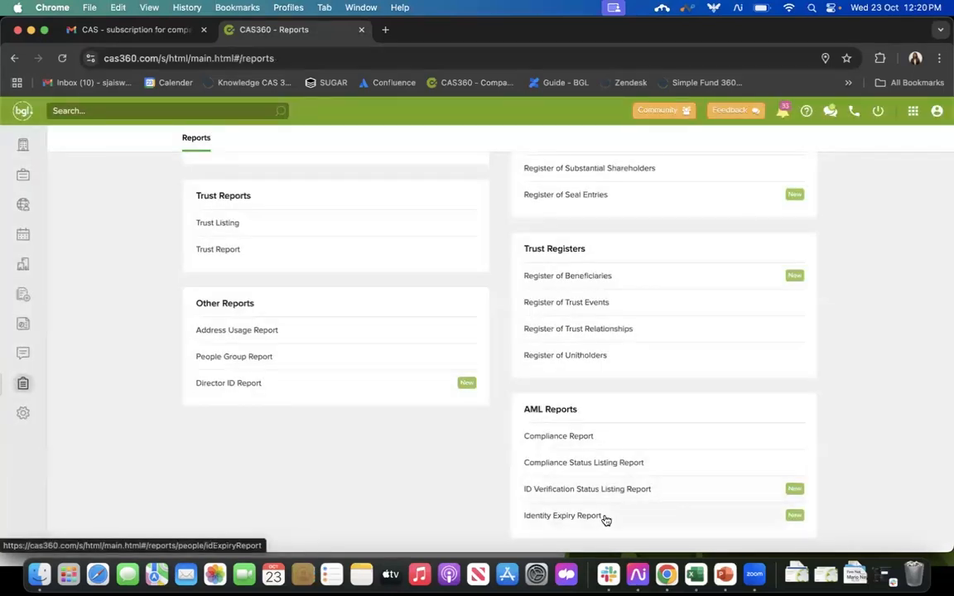
Examine the individuals, identification types and export options of the Identity Expiry Report, and return to the company selection list without exporting
left_click(604, 517)
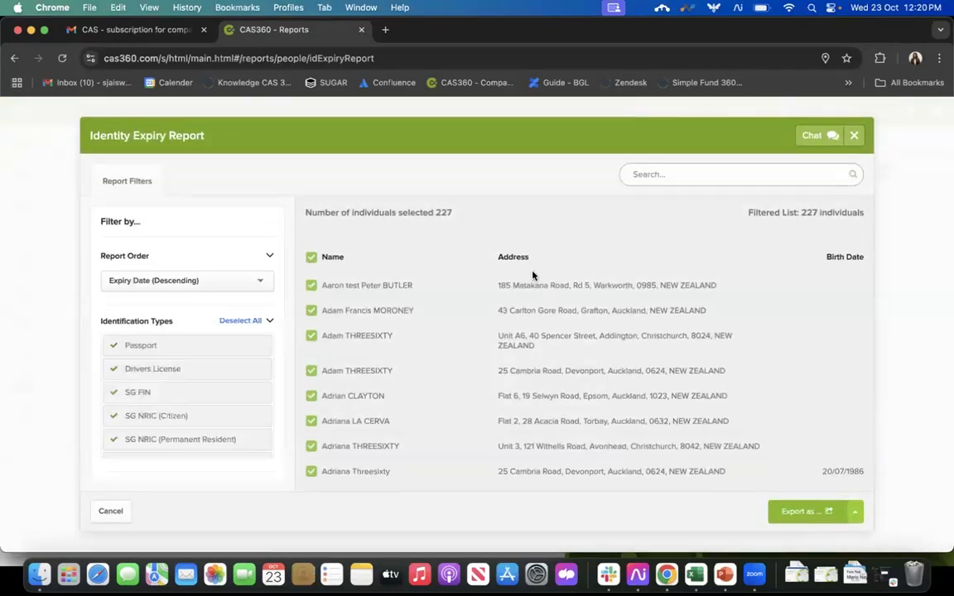
scroll(485, 360, "down", 5)
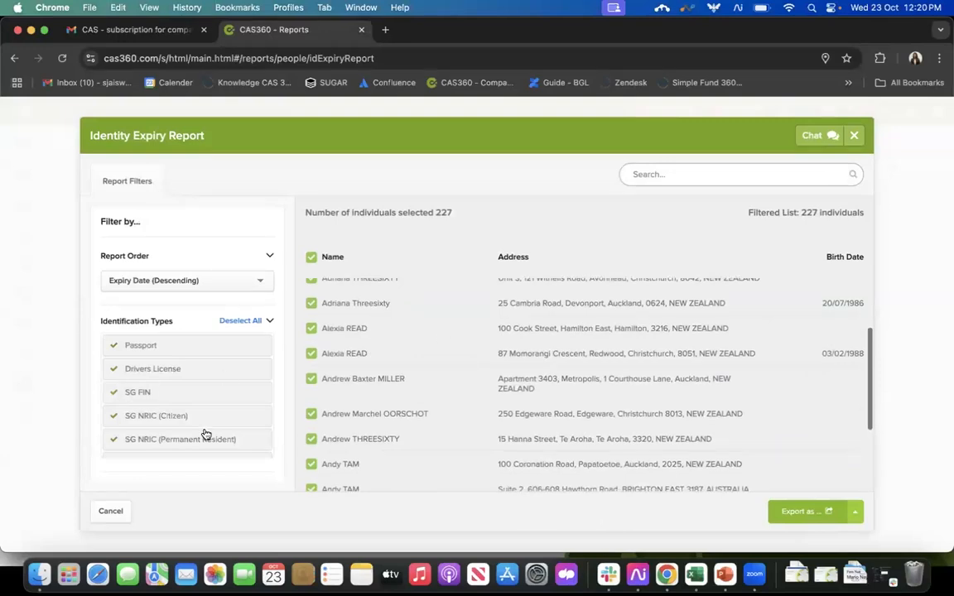
scroll(206, 434, "down", 5)
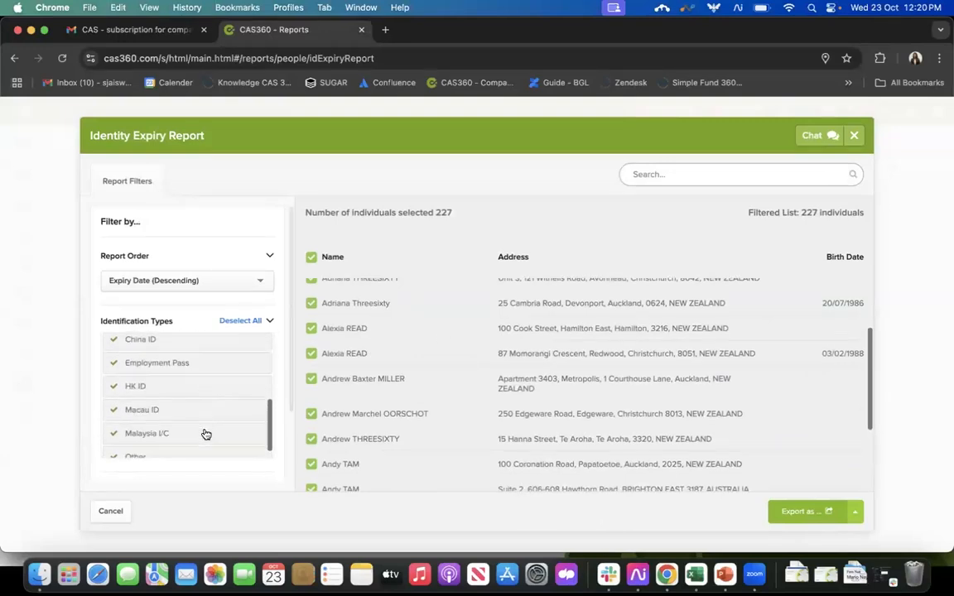
left_click(856, 513)
left_click(859, 516)
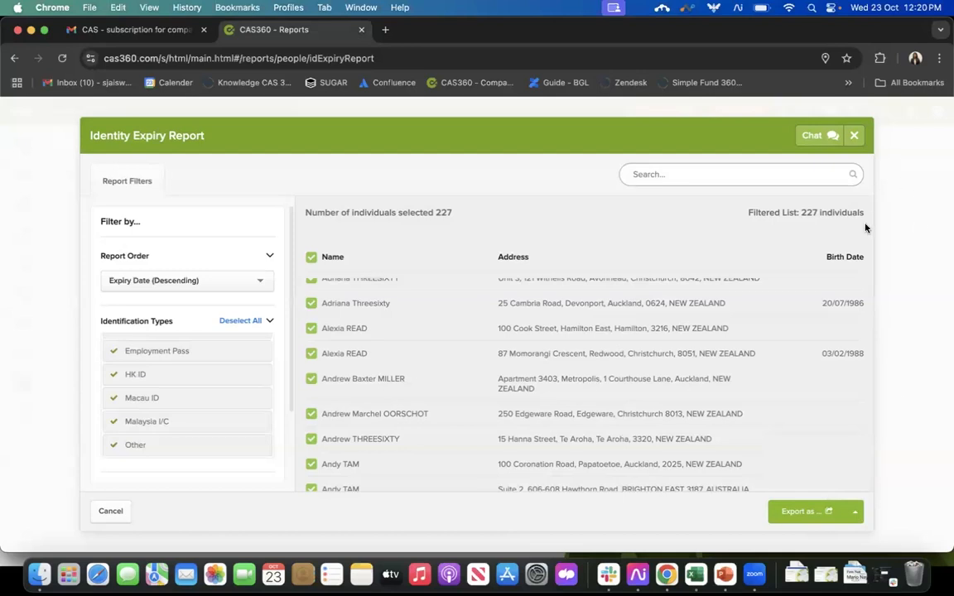
scroll(702, 326, "up", 5)
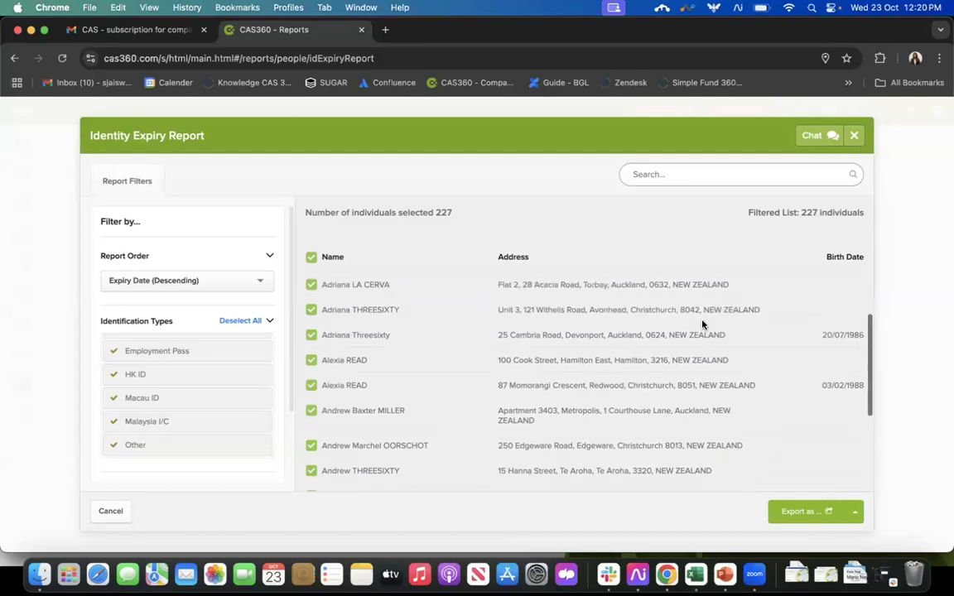
left_click(854, 136)
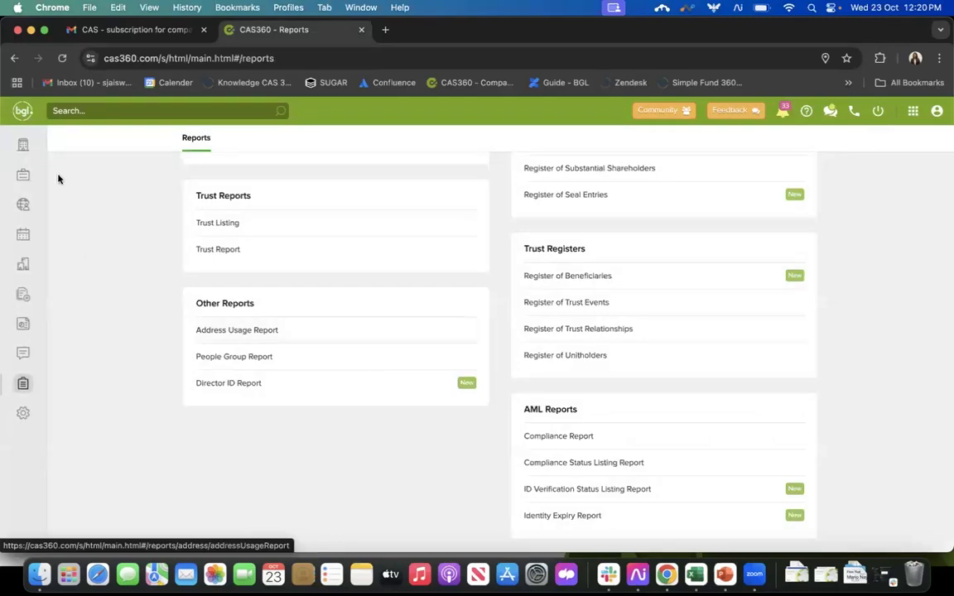
left_click(23, 148)
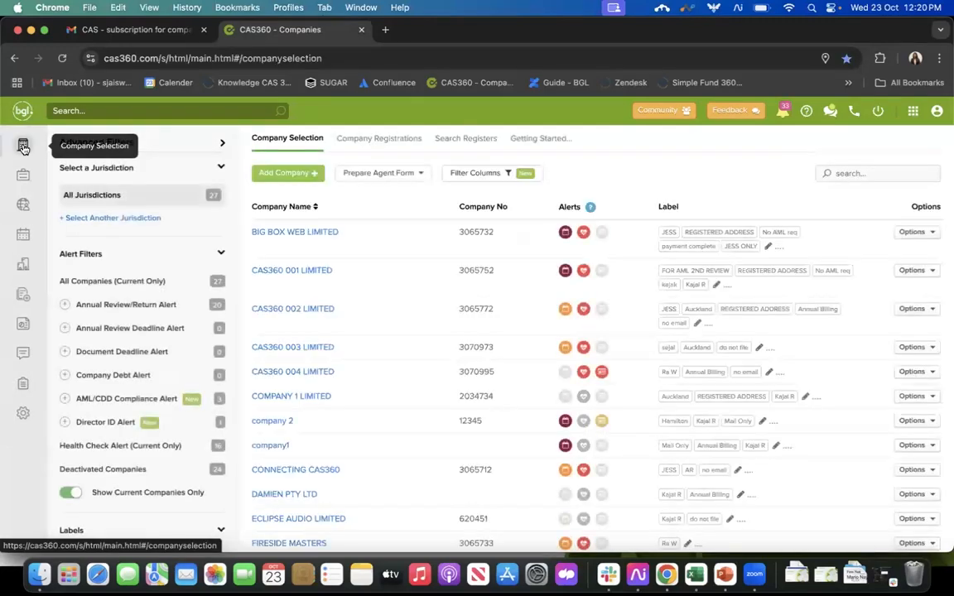